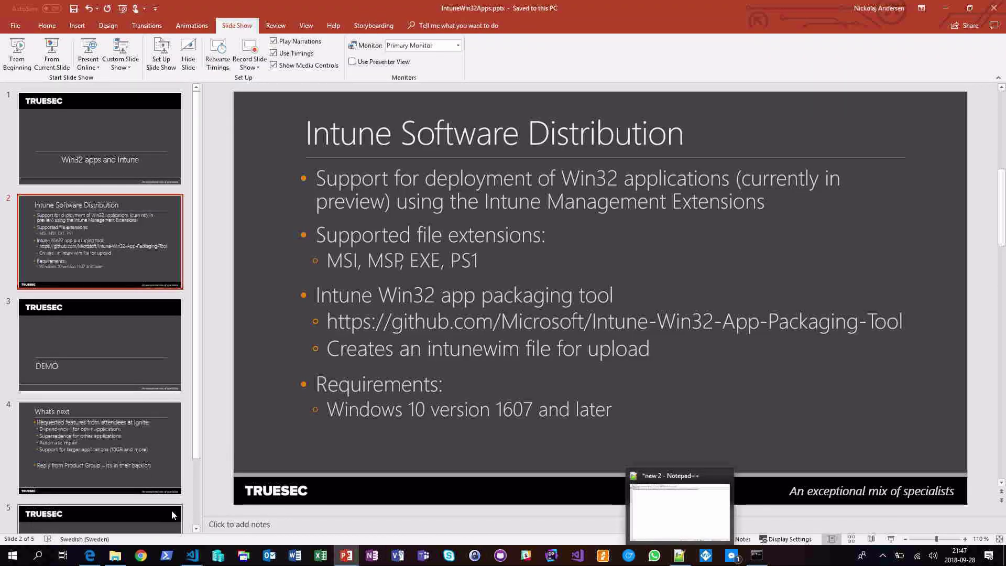
Bring up the AppOutput folder window and minimize PowerPoint and Edge to clear the desktop
{"action": "left_click", "coordinate": [115, 555]}
{"action": "left_click", "coordinate": [946, 8]}
{"action": "left_click", "coordinate": [945, 8]}
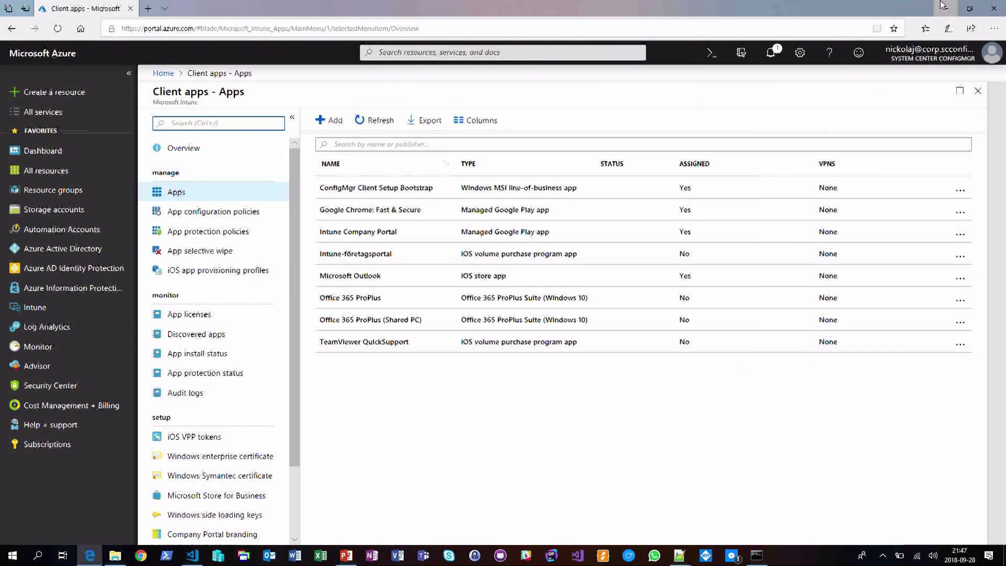
Browse the C:\Demo\Intune folder, checking the contents of AppSource and AppOutput
{"action": "left_click", "coordinate": [286, 114]}
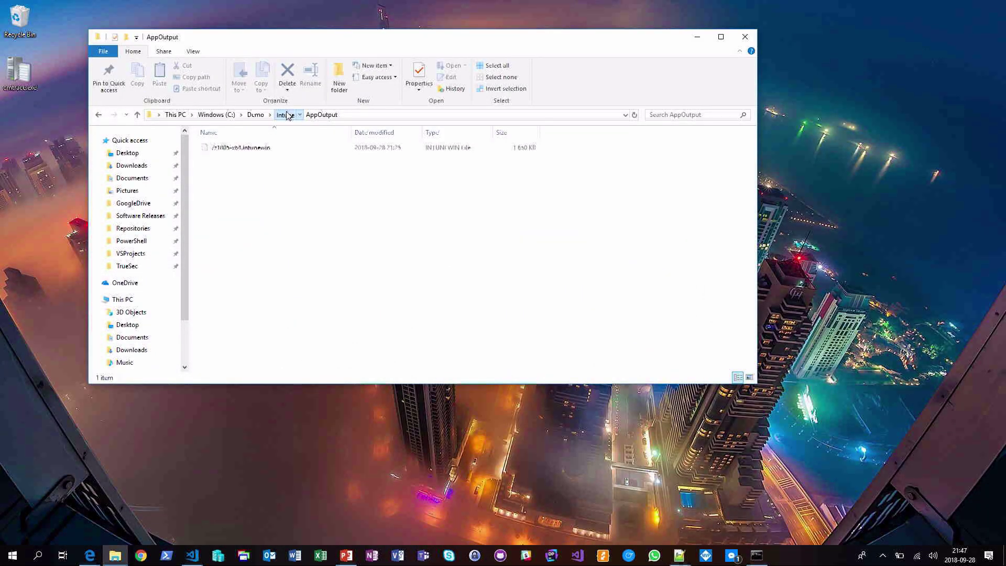
{"action": "left_click", "coordinate": [237, 171]}
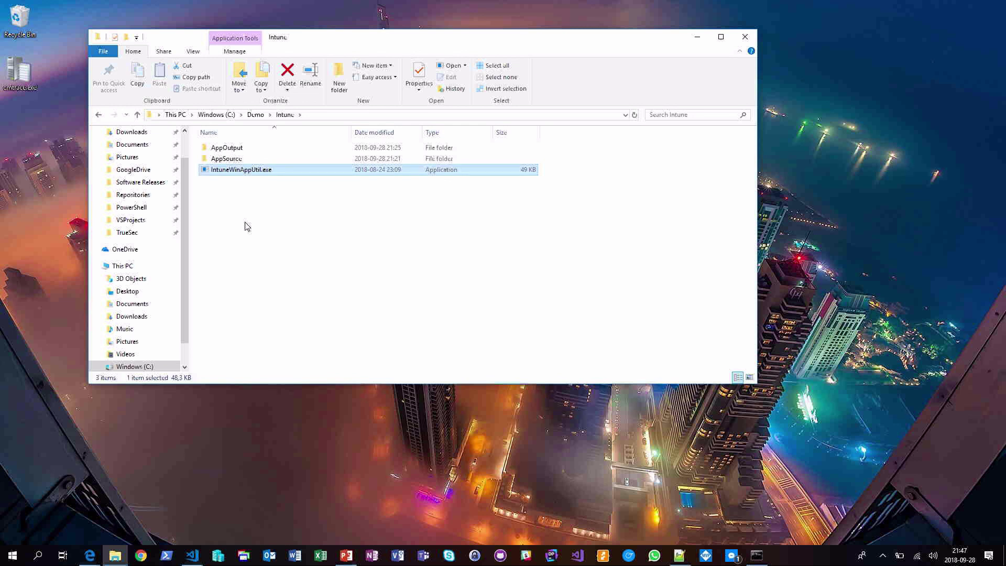
{"action": "left_click", "coordinate": [244, 158]}
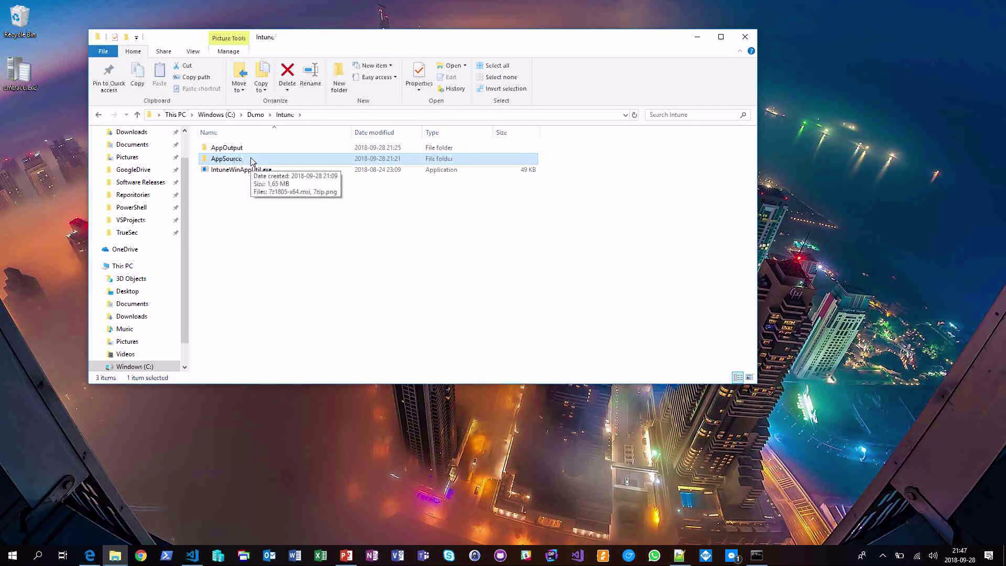
{"action": "double_click", "coordinate": [252, 158]}
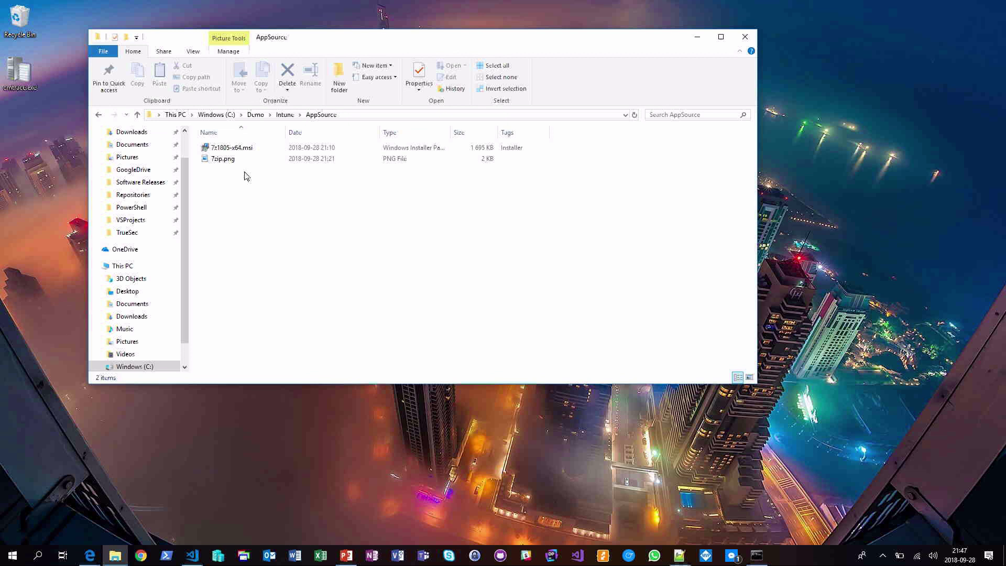
{"action": "key", "text": "BackSpace"}
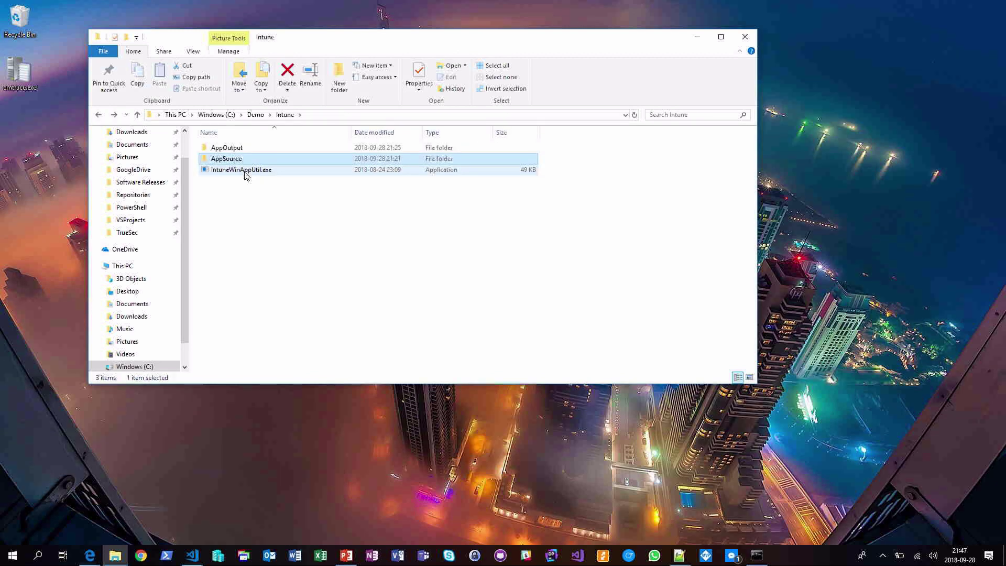
{"action": "key", "text": "Up"}
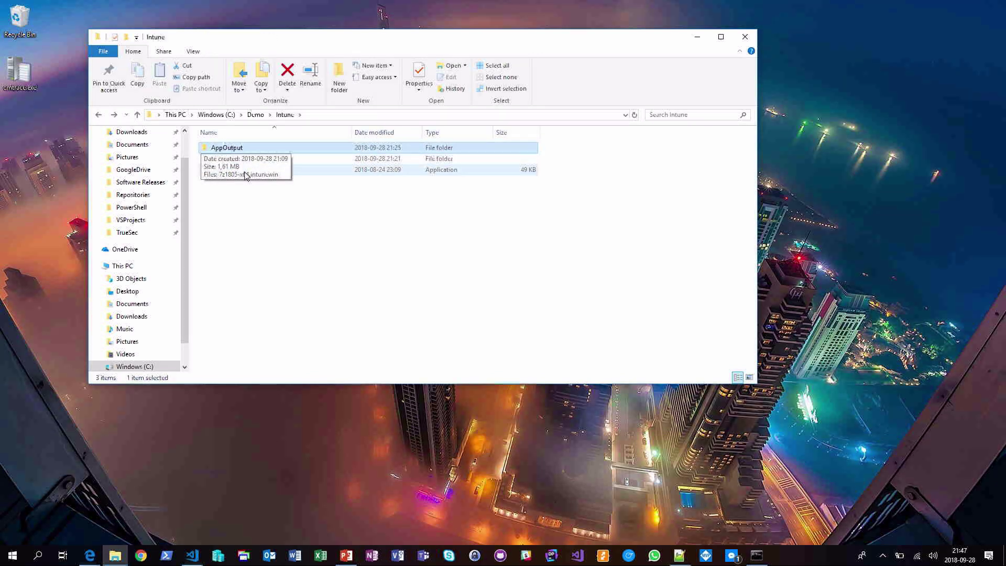
{"action": "key", "text": "Return"}
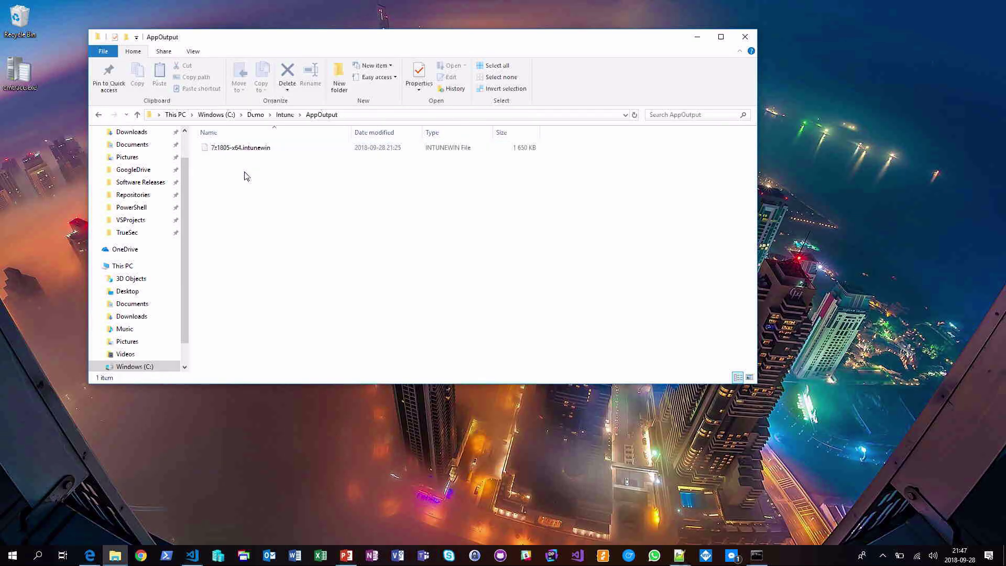
{"action": "key", "text": "BackSpace"}
{"action": "key", "text": "Down"}
{"action": "key", "text": "Down"}
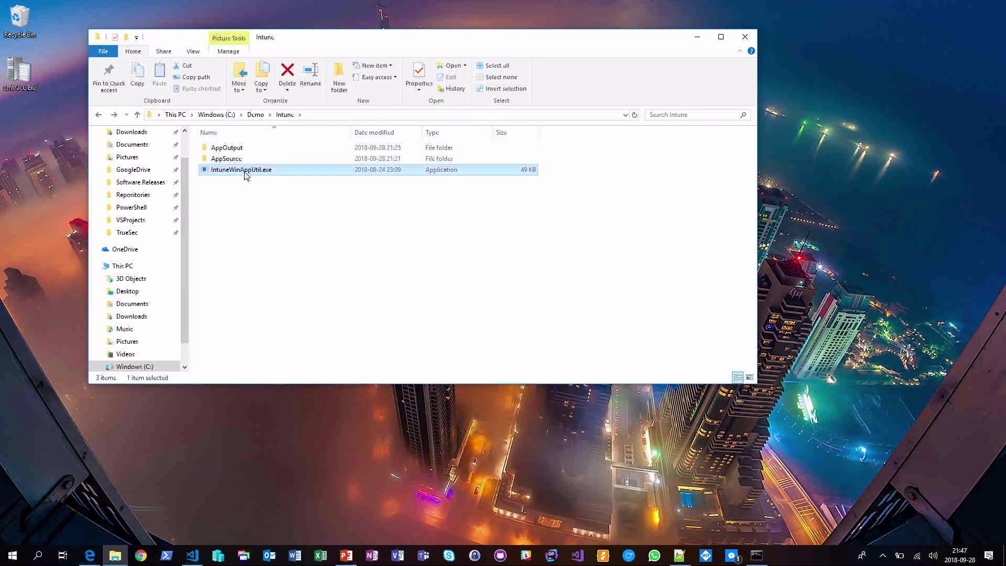
Delete the old 7z1805-x64.intunewin from AppOutput and reselect IntuneWinAppUtil.exe
{"action": "double_click", "coordinate": [244, 151]}
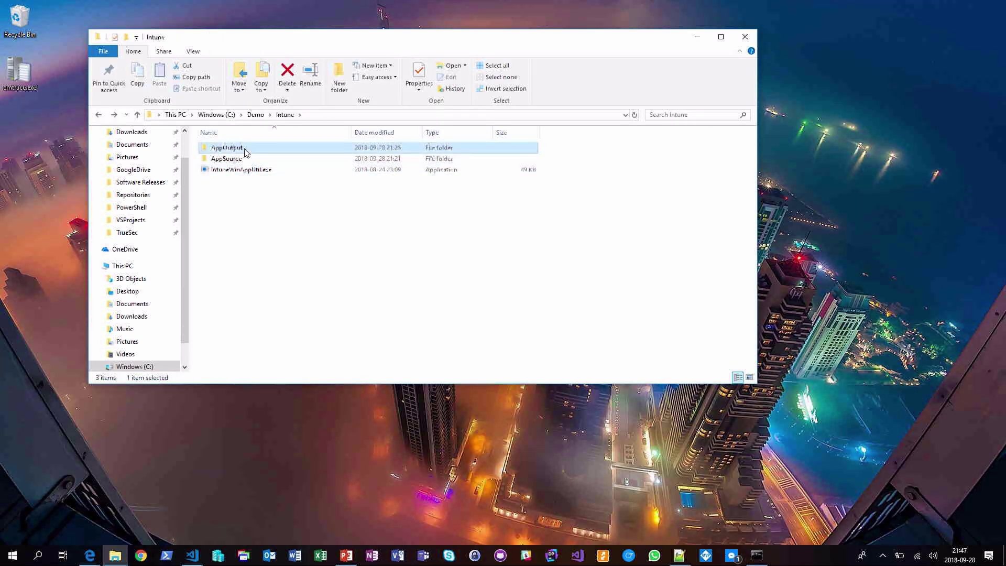
{"action": "left_click", "coordinate": [245, 151]}
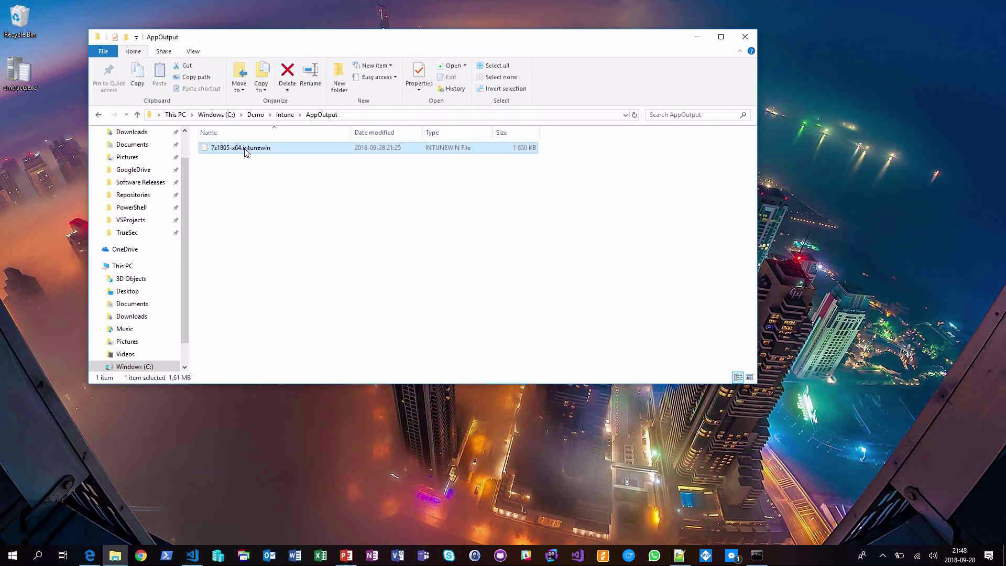
{"action": "key", "text": "Delete"}
{"action": "key", "text": "BackSpace"}
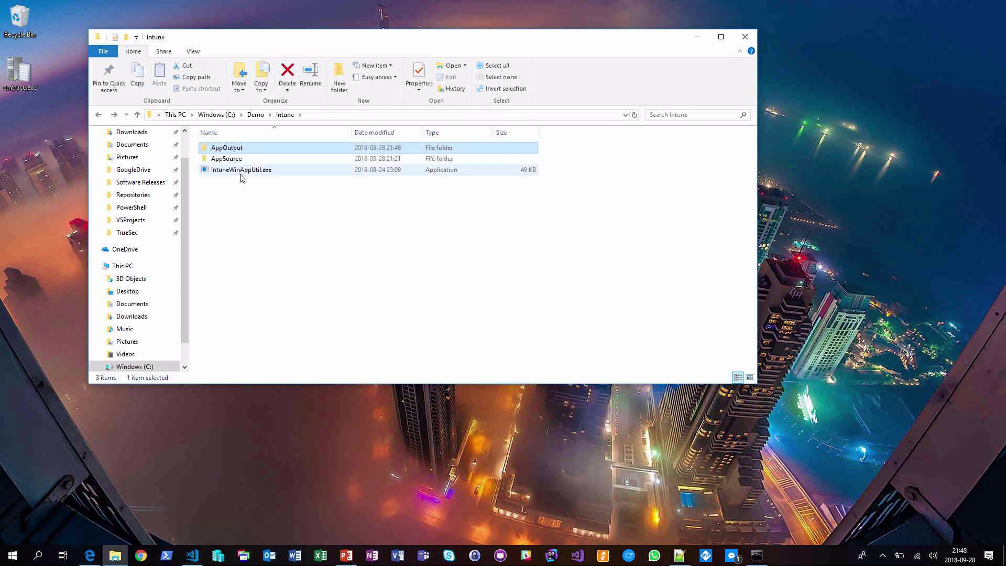
{"action": "left_click", "coordinate": [241, 194]}
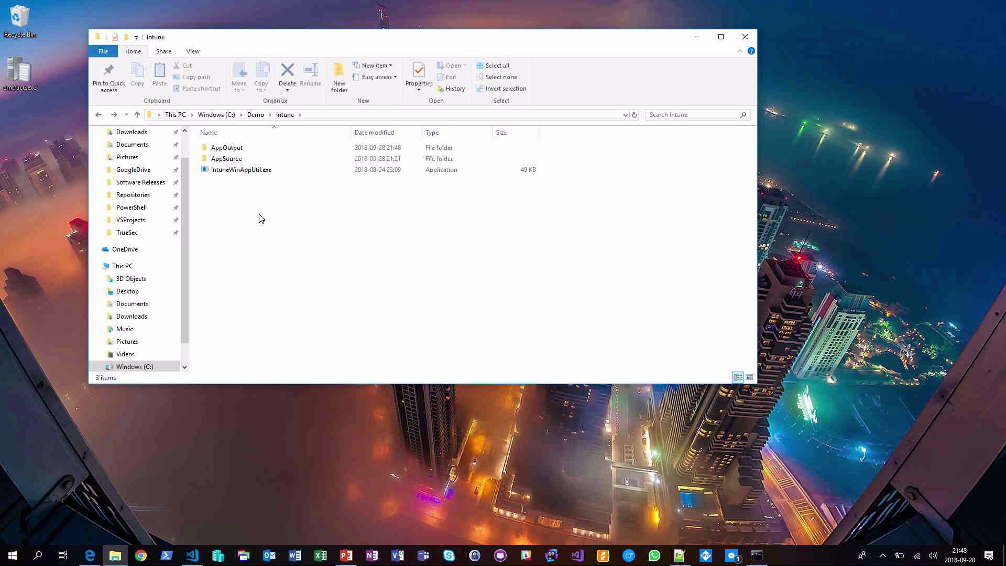
{"action": "left_click", "coordinate": [256, 170]}
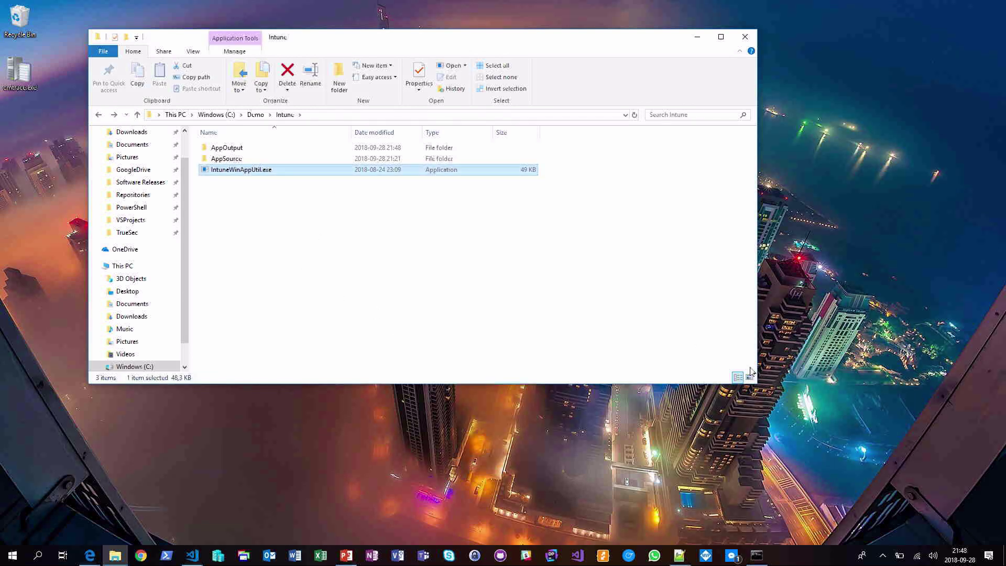
Run IntuneWinAppUtil.exe with -c AppSource, -s 7z1805-x64.msi and -o AppOutput to build the package
{"action": "left_click", "coordinate": [757, 552]}
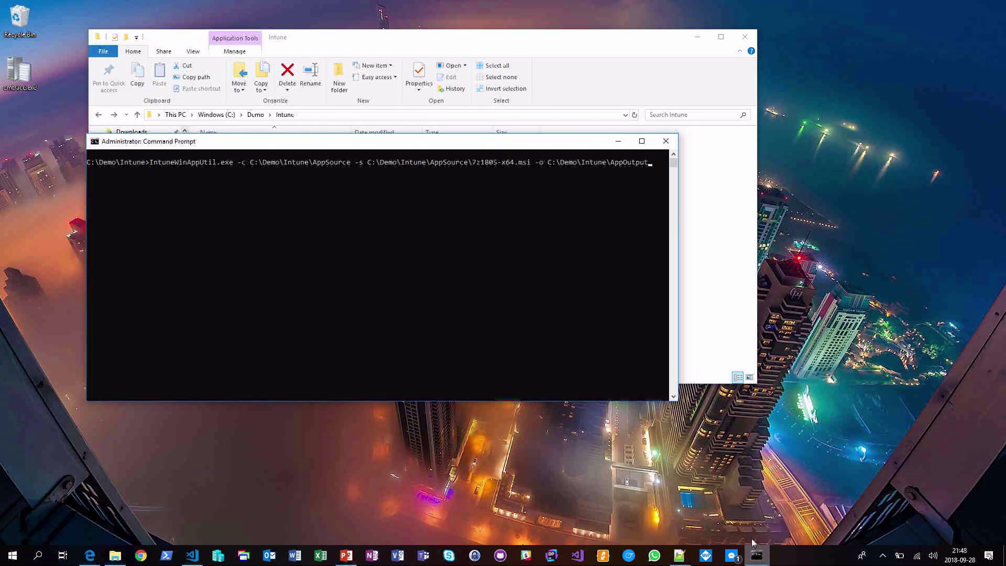
{"action": "left_click_drag", "start_coordinate": [433, 146], "coordinate": [486, 171]}
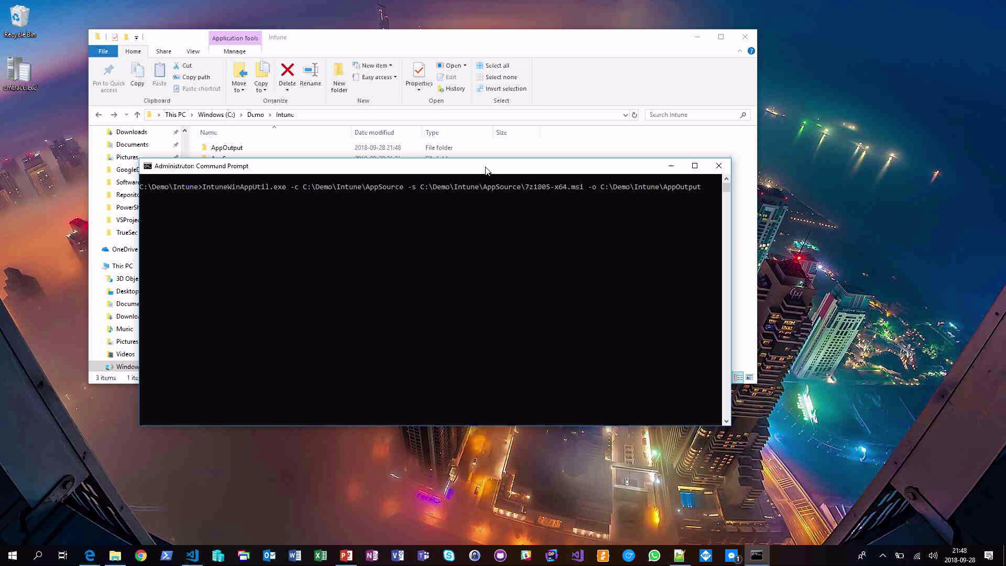
{"action": "key", "text": "Return"}
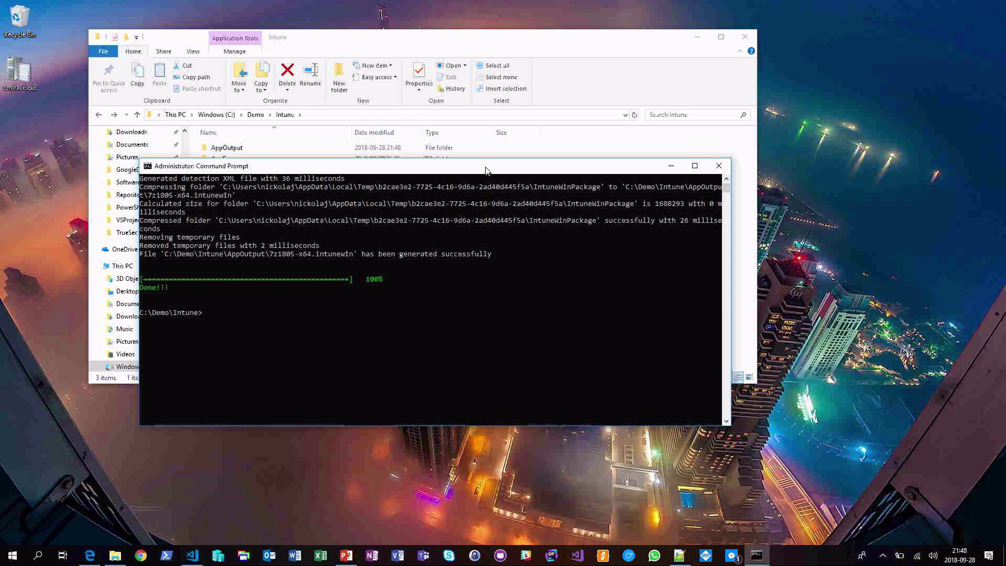
{"action": "left_click", "coordinate": [470, 43]}
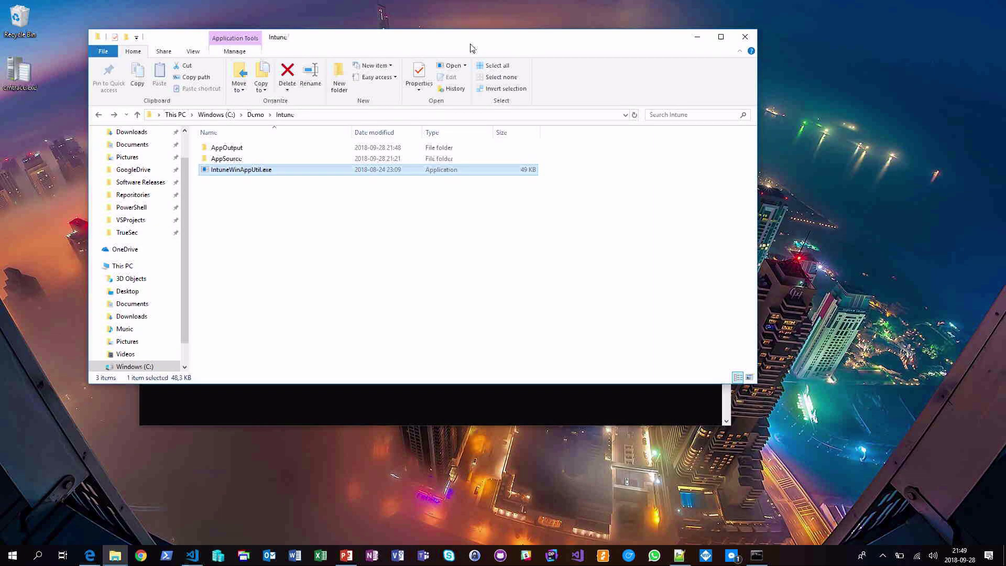
Verify the new 1,650 KB 7z1805-x64.intunewin in AppOutput, then return to the Azure portal
{"action": "double_click", "coordinate": [249, 149]}
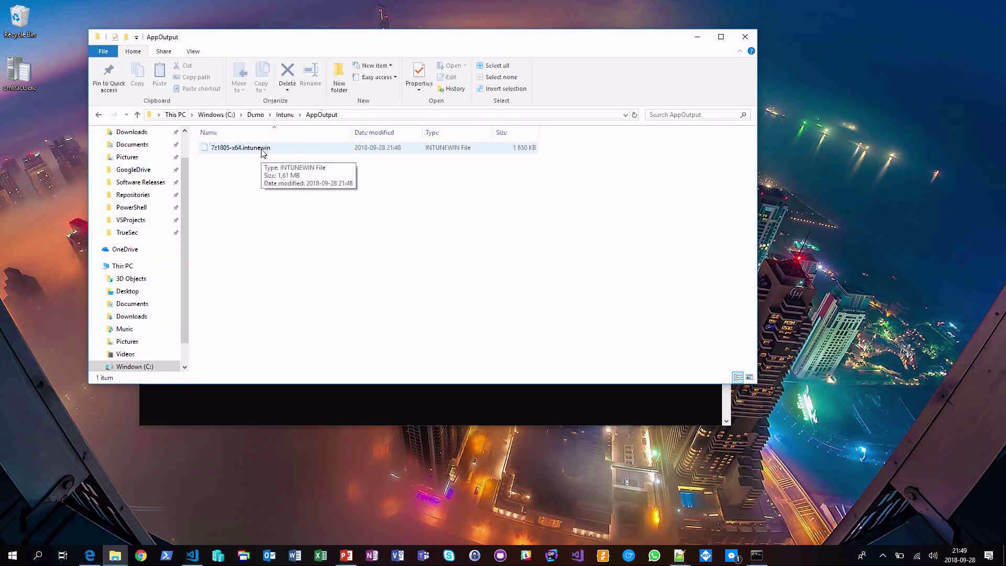
{"action": "left_click", "coordinate": [263, 150]}
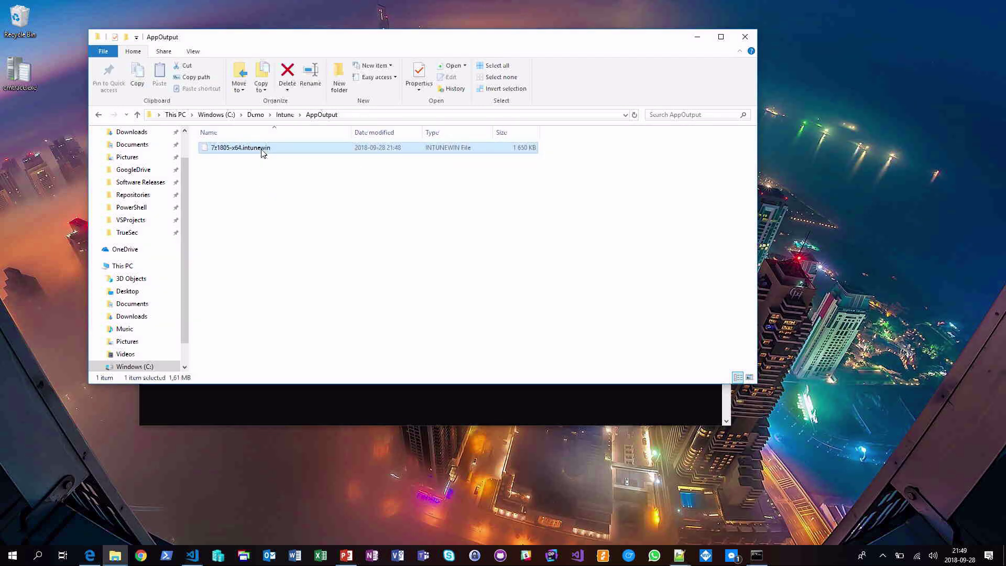
{"action": "left_click", "coordinate": [263, 186]}
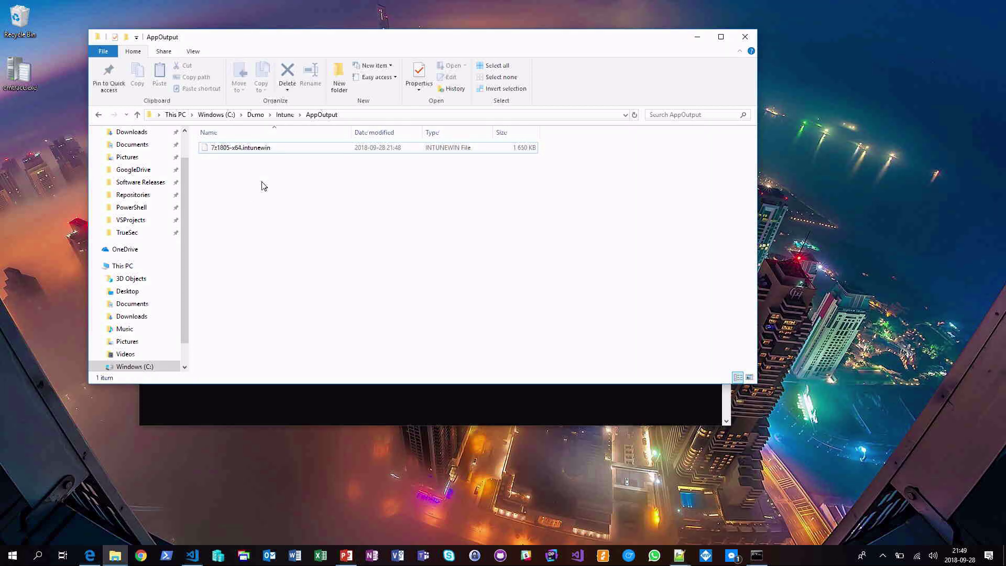
{"action": "left_click", "coordinate": [90, 556]}
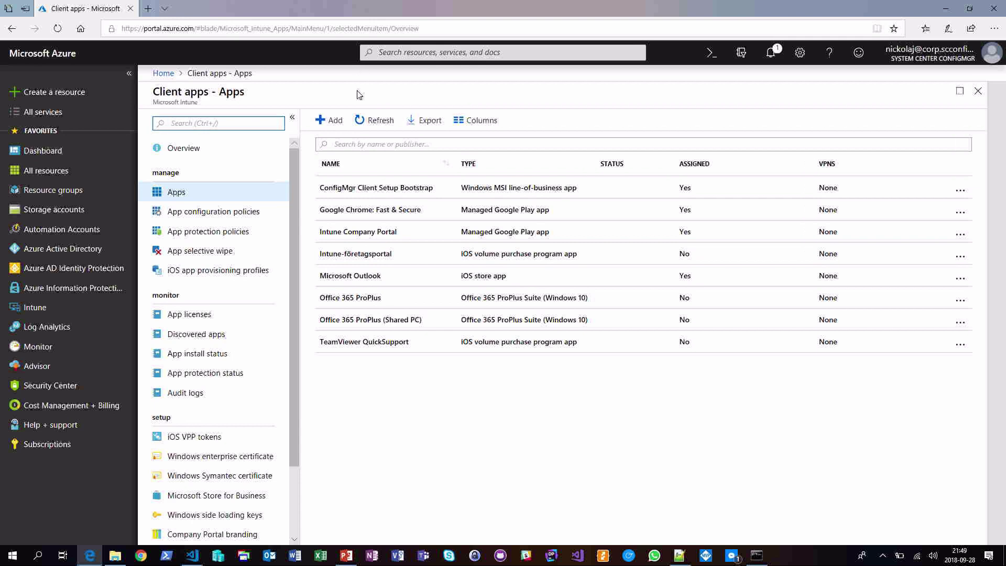
Start a new client app of type Windows app (Win32) - preview
{"action": "left_click", "coordinate": [329, 120]}
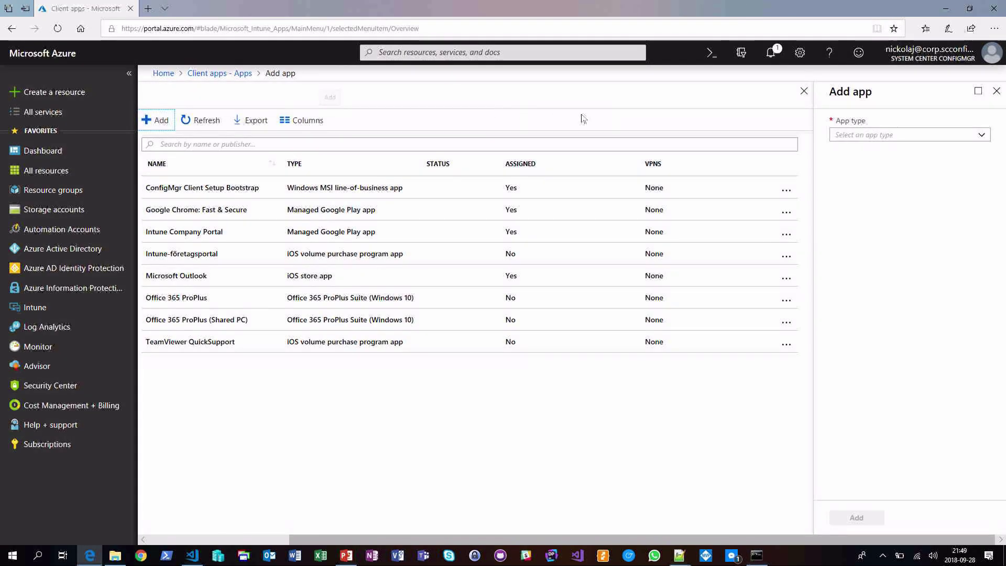
{"action": "left_click", "coordinate": [983, 136]}
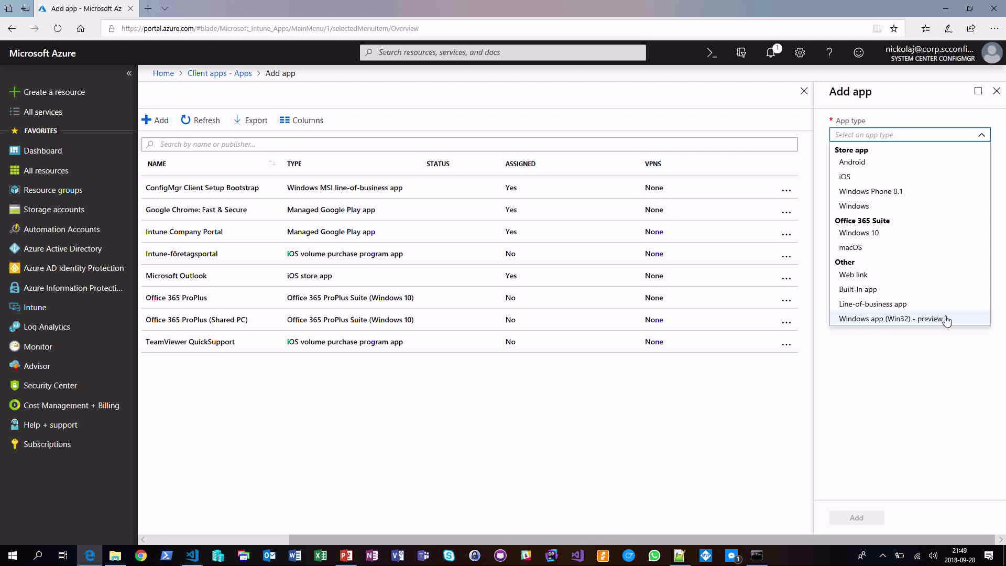
{"action": "left_click", "coordinate": [947, 319]}
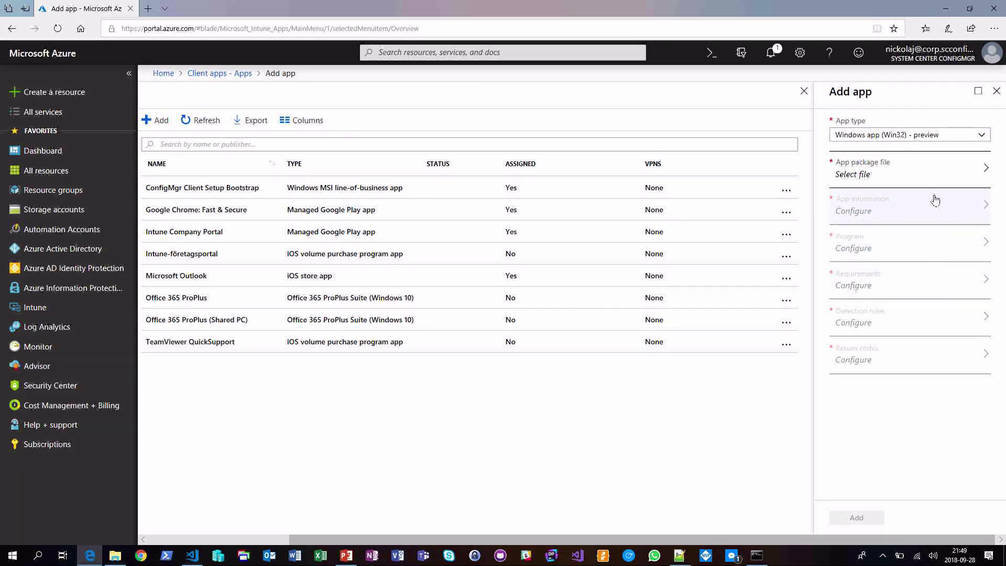
Upload 7z1805-x64.intunewin as the app package file
{"action": "left_click", "coordinate": [932, 175]}
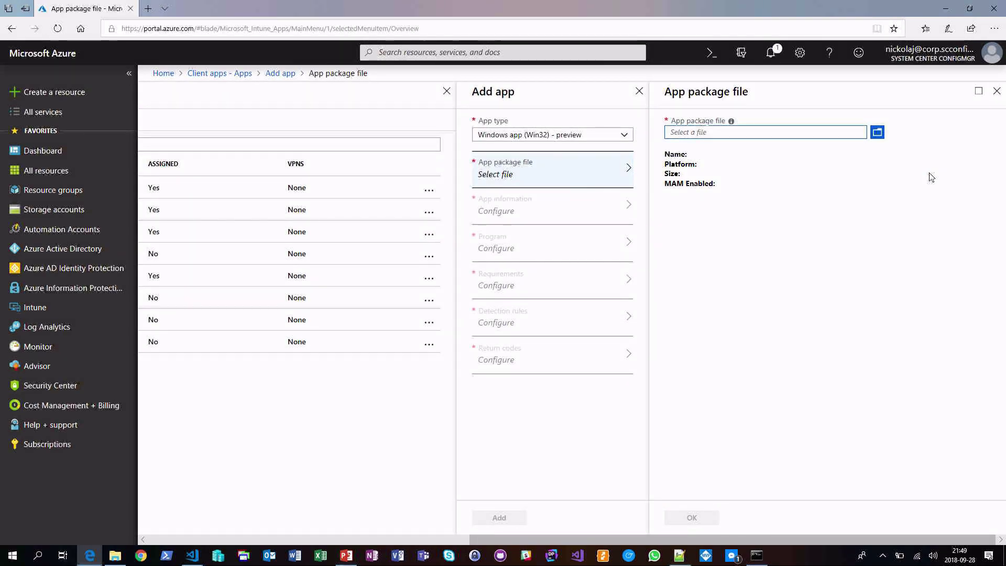
{"action": "left_click", "coordinate": [878, 132]}
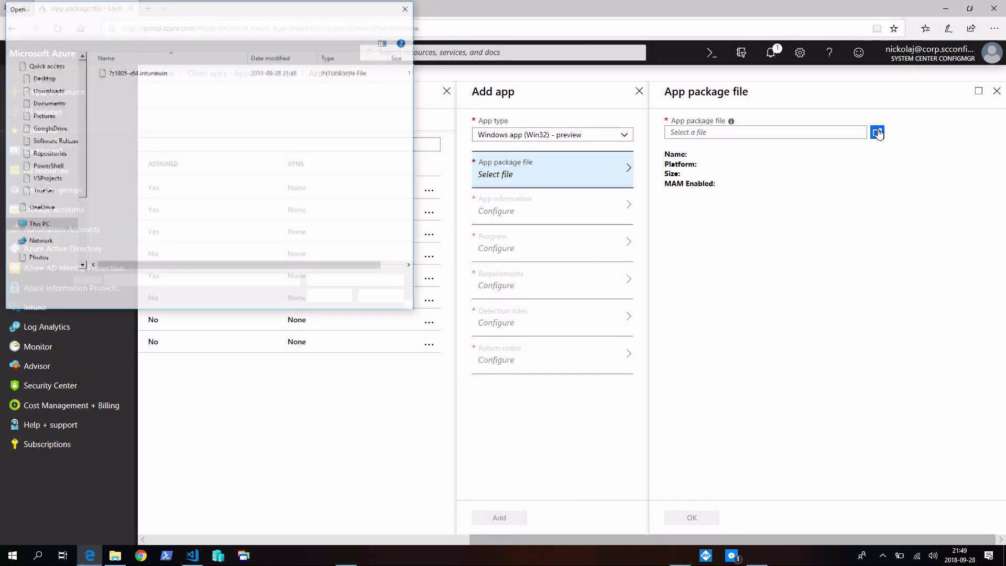
{"action": "double_click", "coordinate": [157, 72]}
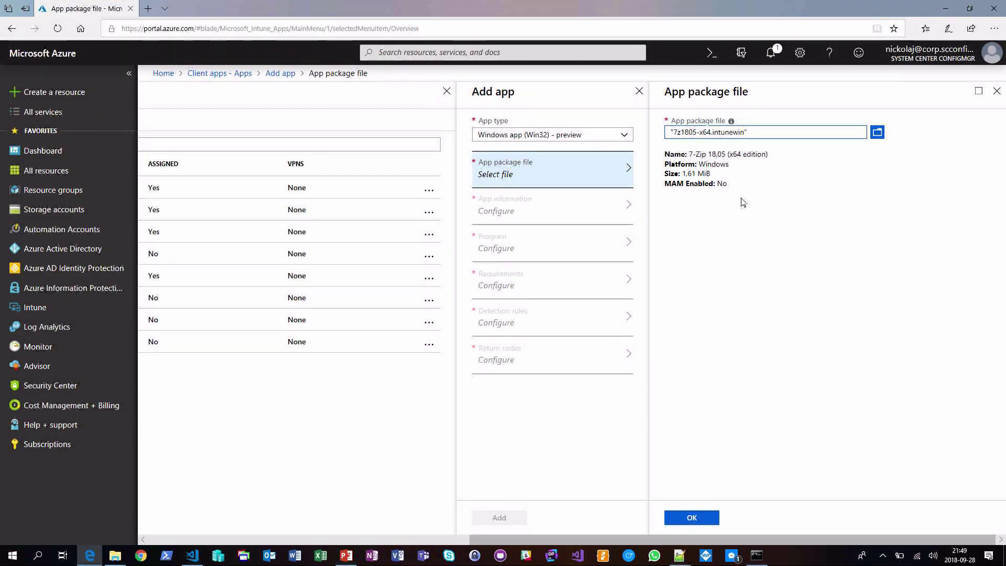
{"action": "left_click", "coordinate": [687, 518]}
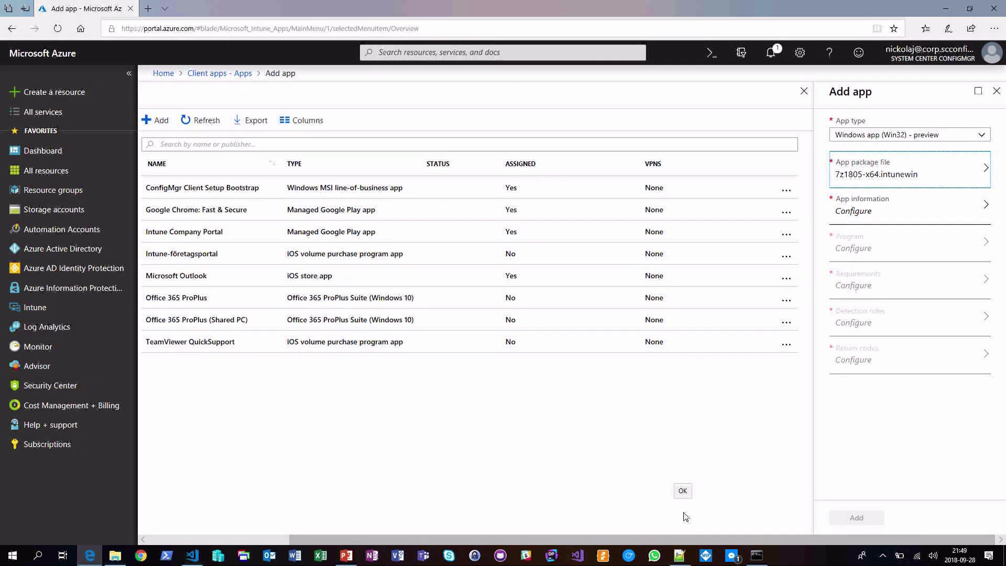
{"action": "left_click", "coordinate": [906, 218]}
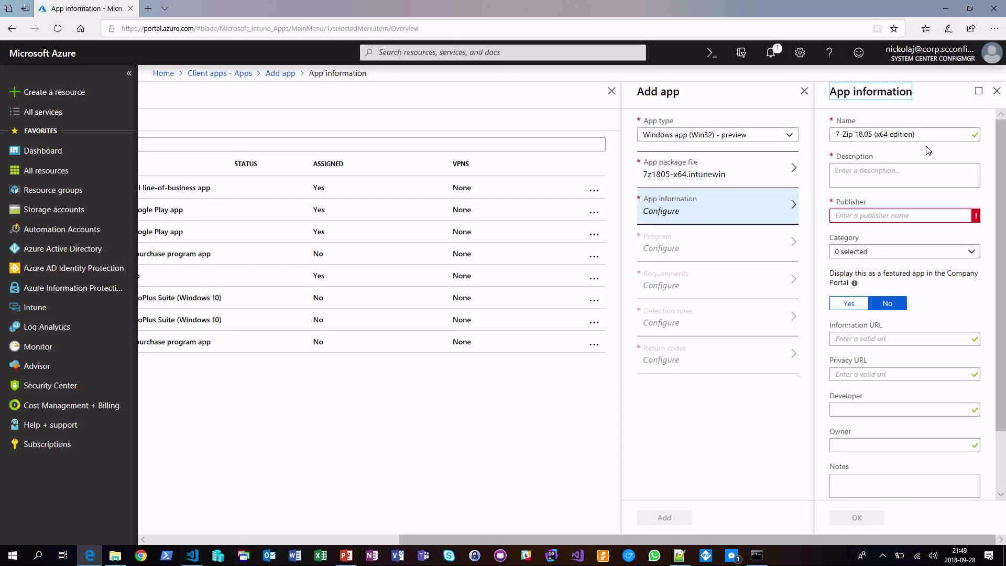
Enter Description 'Testing' and Publisher '7-zip' for 7-Zip 18.05 (x64 edition)
{"action": "left_click", "coordinate": [875, 172]}
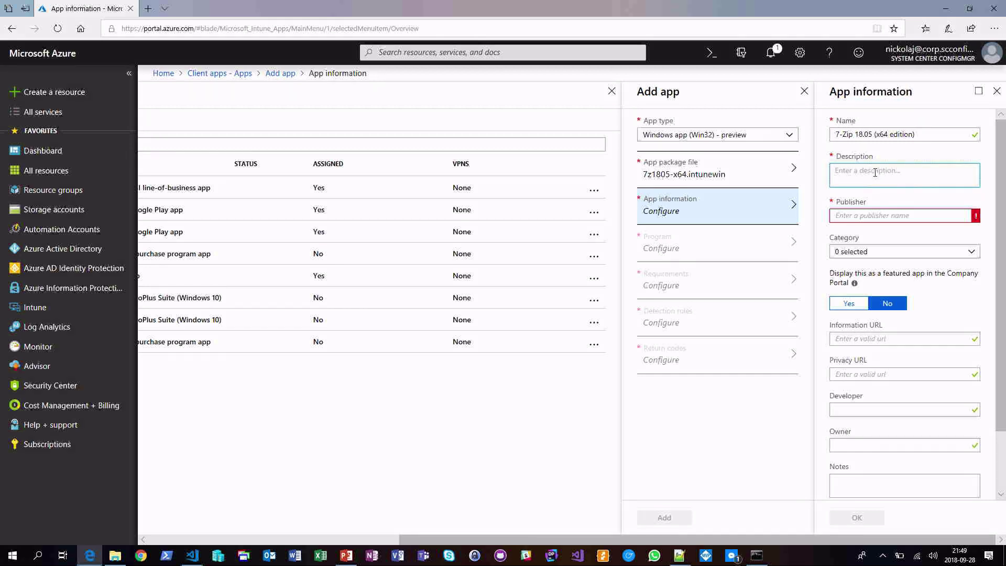
{"action": "type", "text": "Testing"}
{"action": "left_click", "coordinate": [865, 216]}
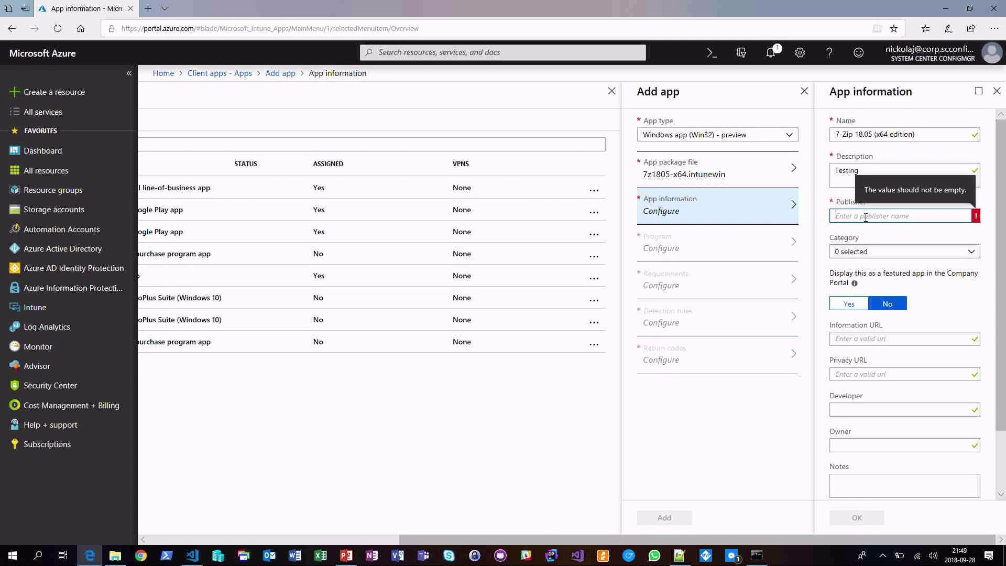
{"action": "type", "text": "7-zip"}
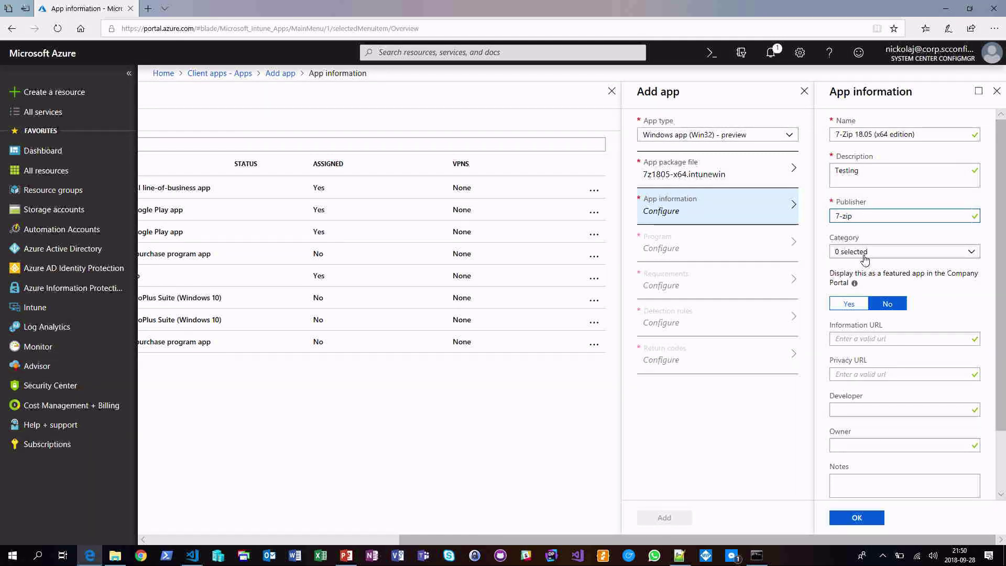
{"action": "scroll", "coordinate": [939, 295], "scroll_direction": "down", "scroll_amount": 1}
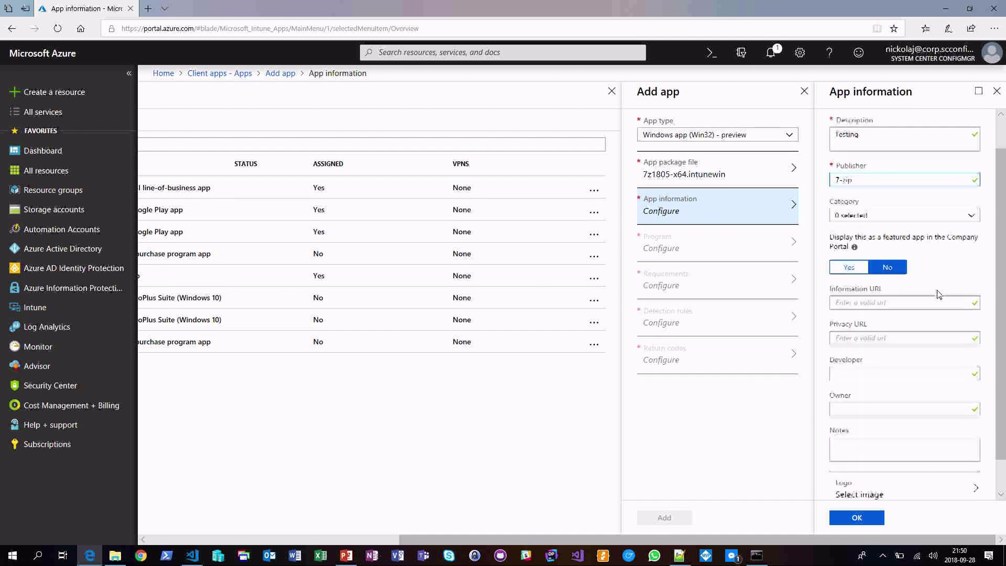
{"action": "scroll", "coordinate": [940, 295], "scroll_direction": "down", "scroll_amount": 1}
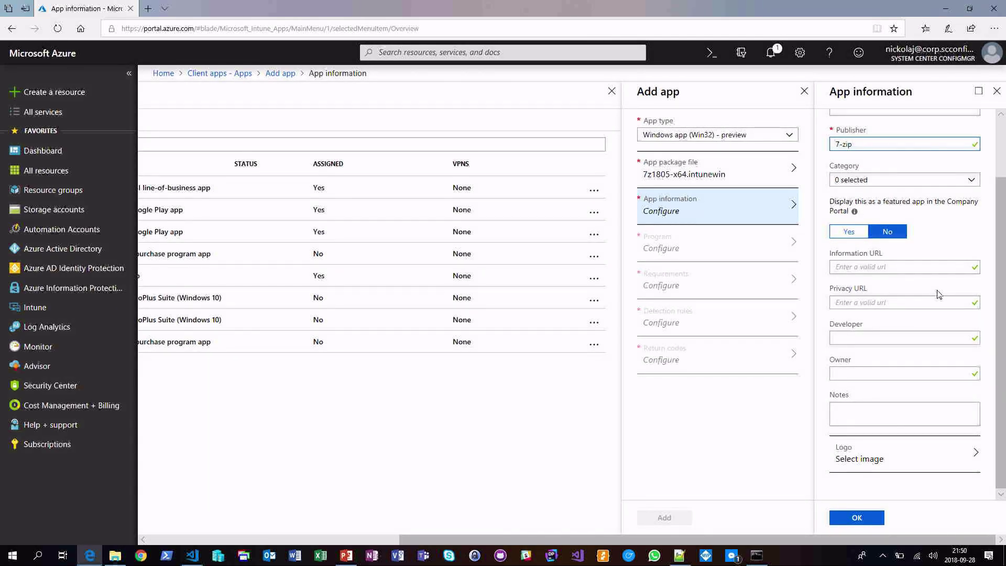
{"action": "left_click", "coordinate": [896, 459]}
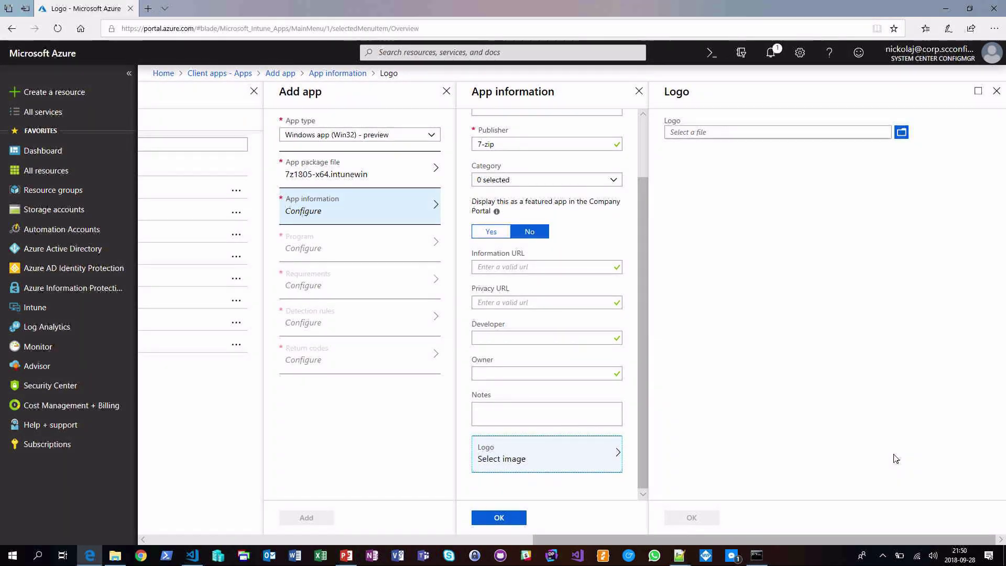
Upload 7zip.png from Demo\Intune\AppSource as the logo and confirm the app information
{"action": "left_click", "coordinate": [902, 134]}
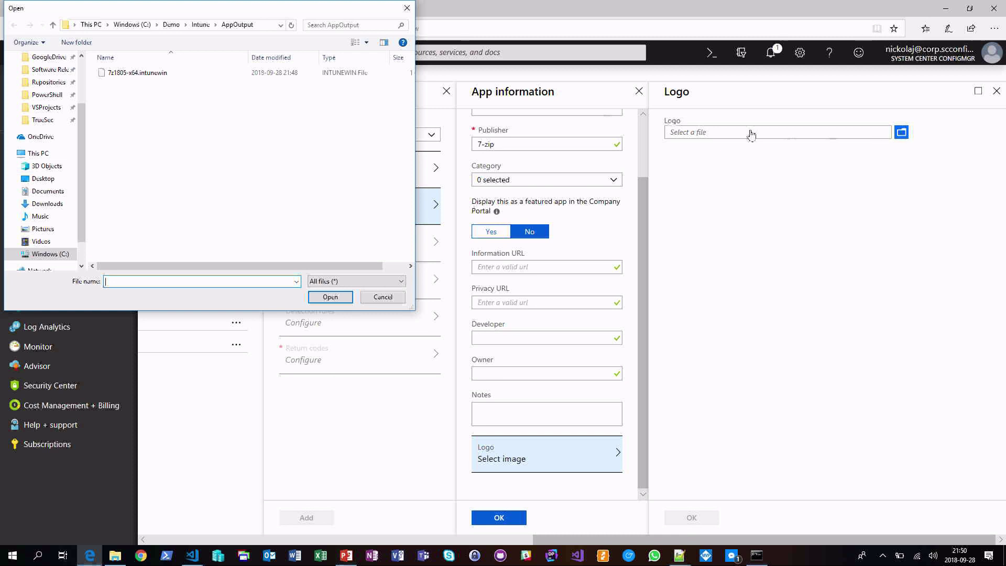
{"action": "left_click", "coordinate": [201, 25]}
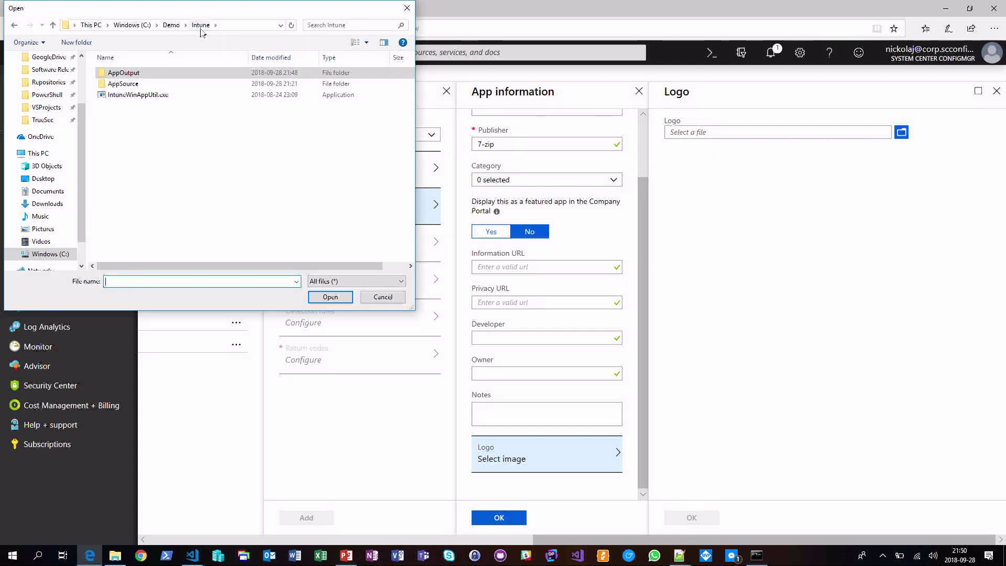
{"action": "double_click", "coordinate": [142, 88]}
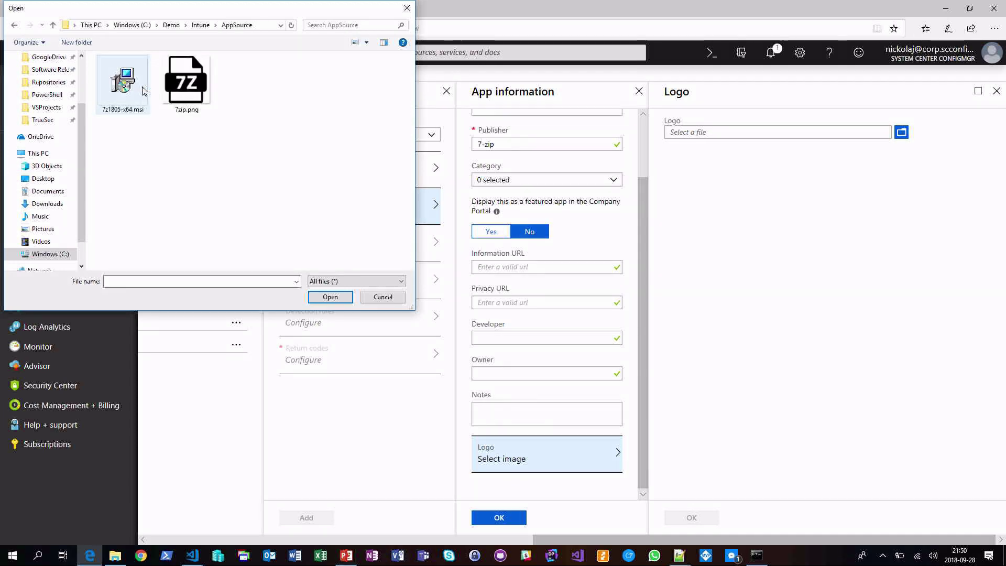
{"action": "double_click", "coordinate": [200, 91]}
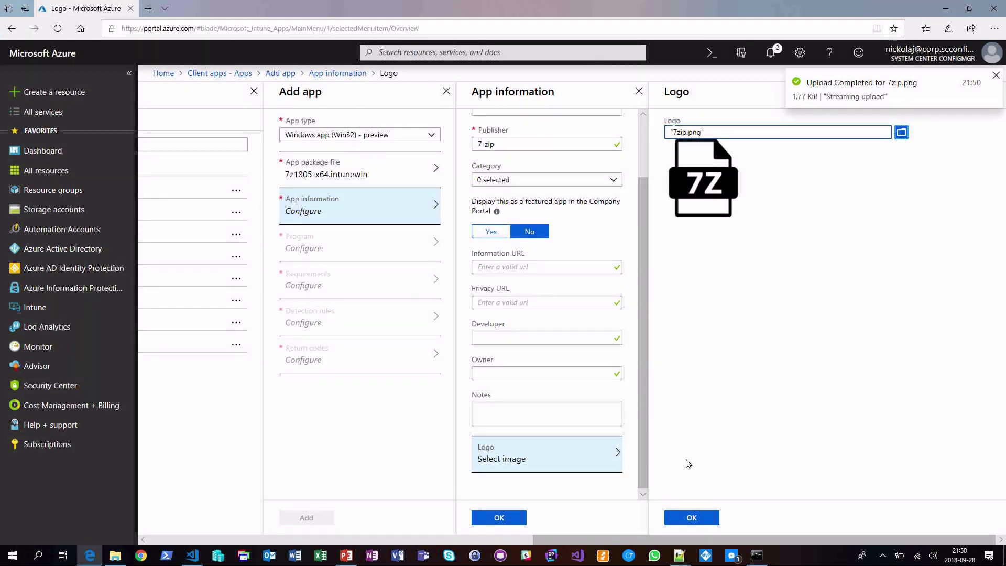
{"action": "left_click", "coordinate": [690, 518]}
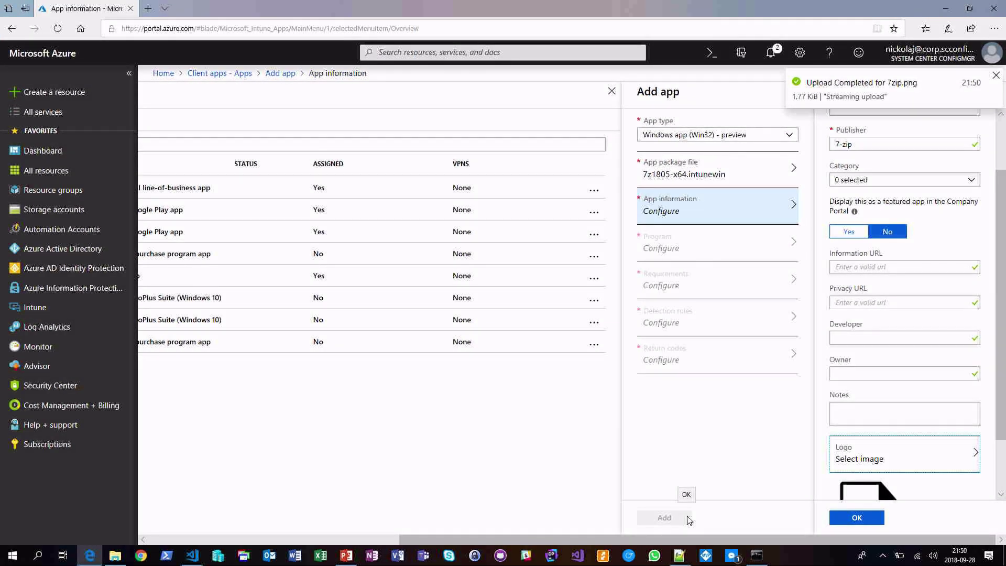
{"action": "scroll", "coordinate": [917, 403], "scroll_direction": "down", "scroll_amount": 2}
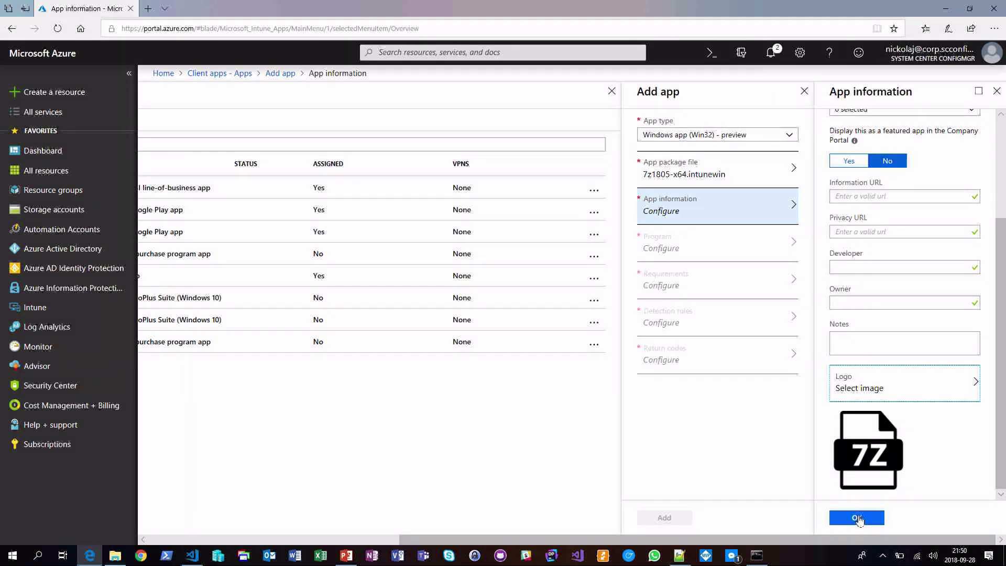
{"action": "left_click", "coordinate": [856, 518]}
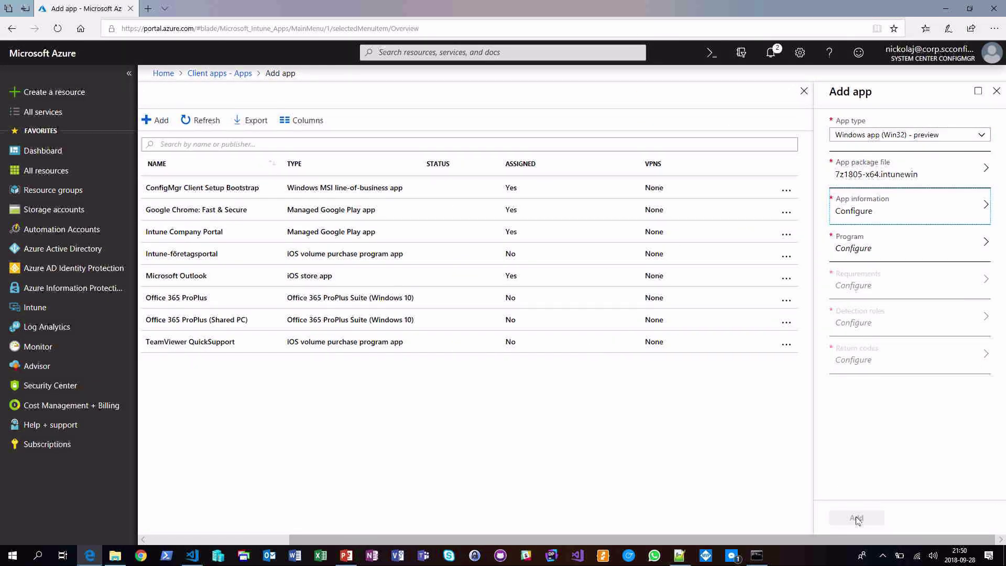
{"action": "left_click", "coordinate": [886, 251]}
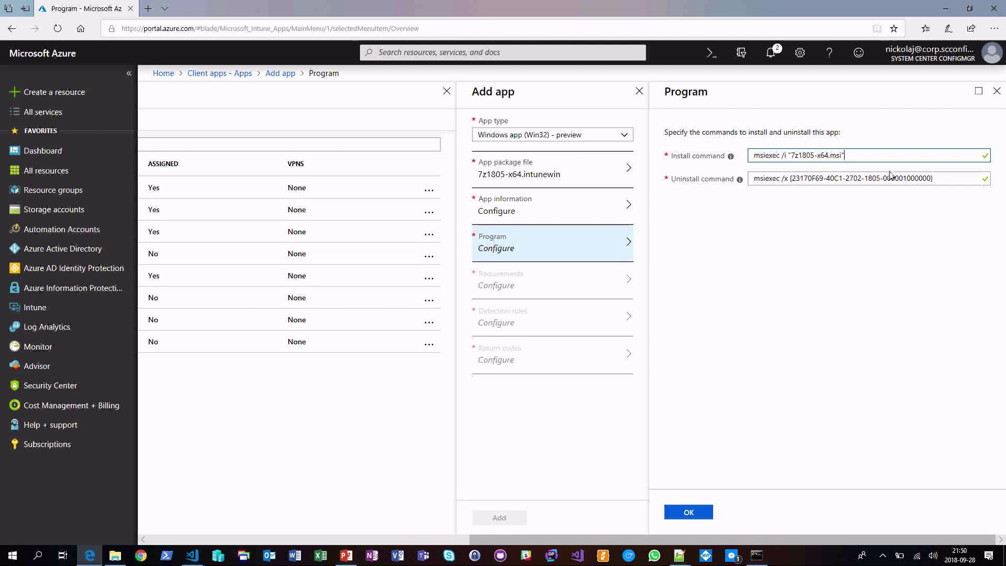
{"action": "left_click", "coordinate": [943, 178]}
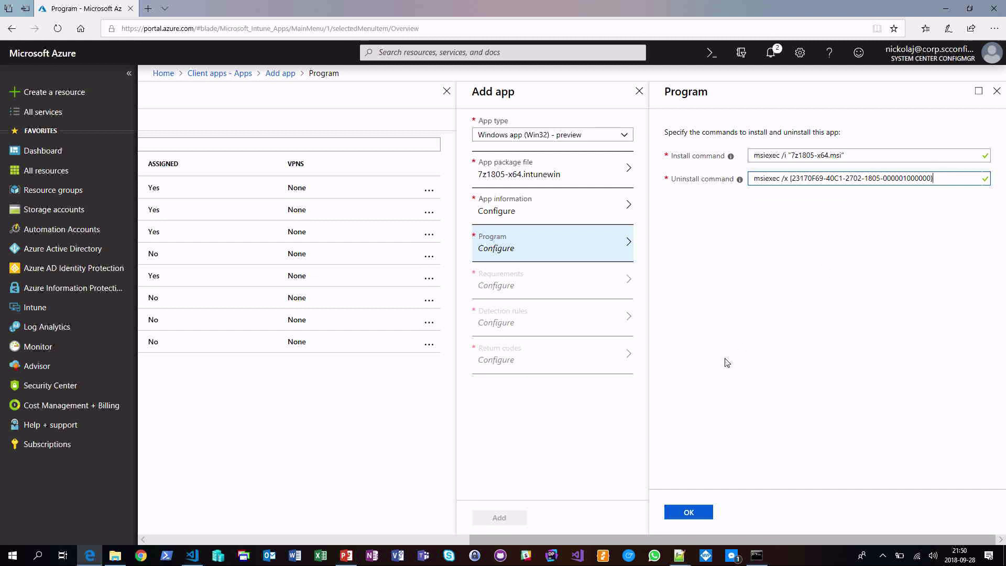
{"action": "left_click", "coordinate": [690, 515]}
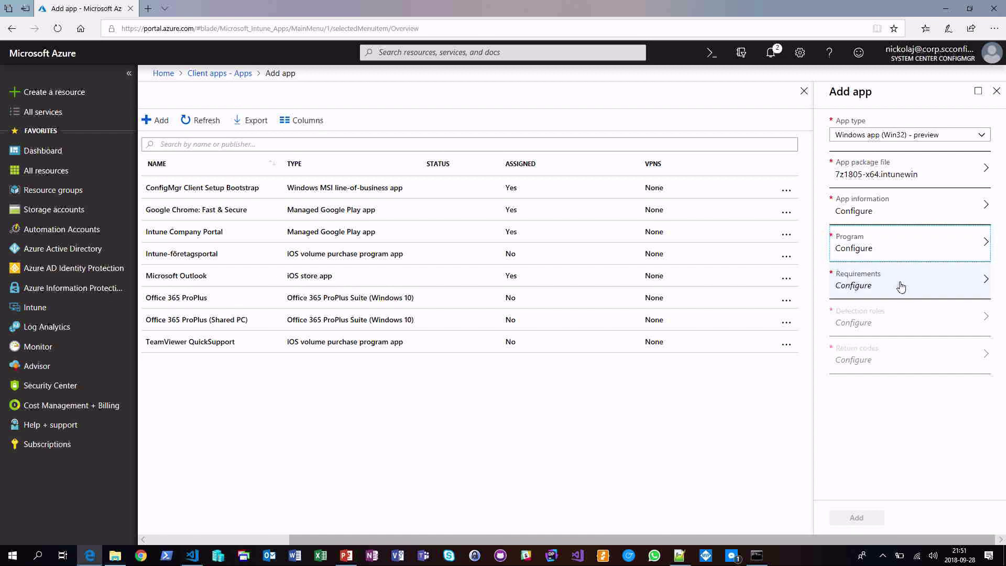
Require 64-bit architecture, minimum Windows 10 1607 and 100 MB free disk space
{"action": "left_click", "coordinate": [901, 286]}
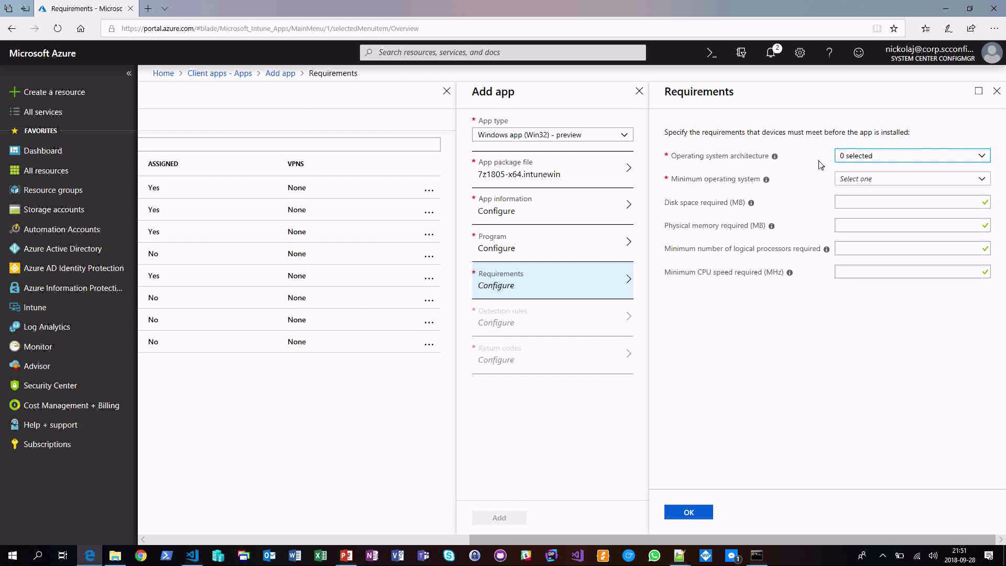
{"action": "left_click", "coordinate": [871, 160]}
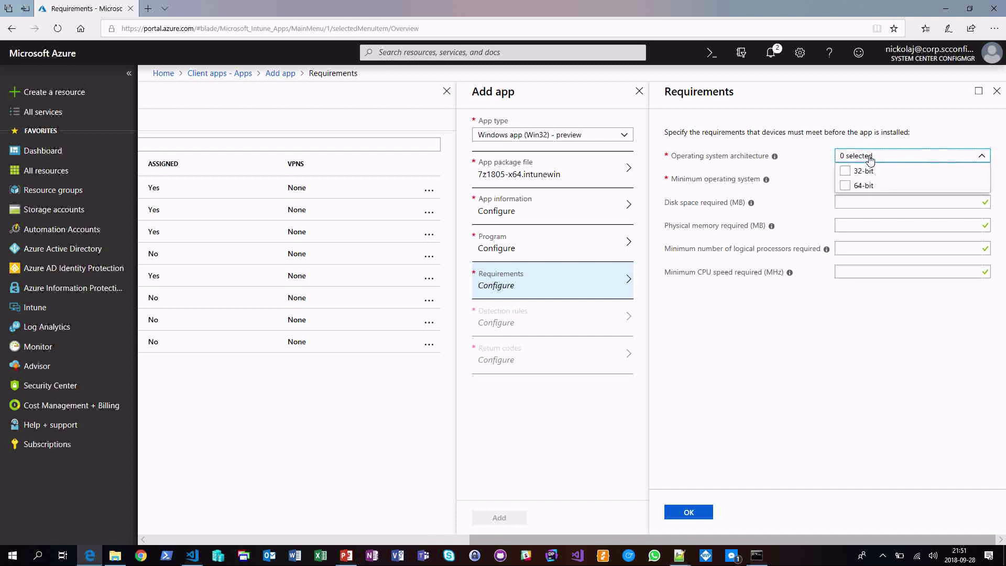
{"action": "left_click", "coordinate": [845, 186]}
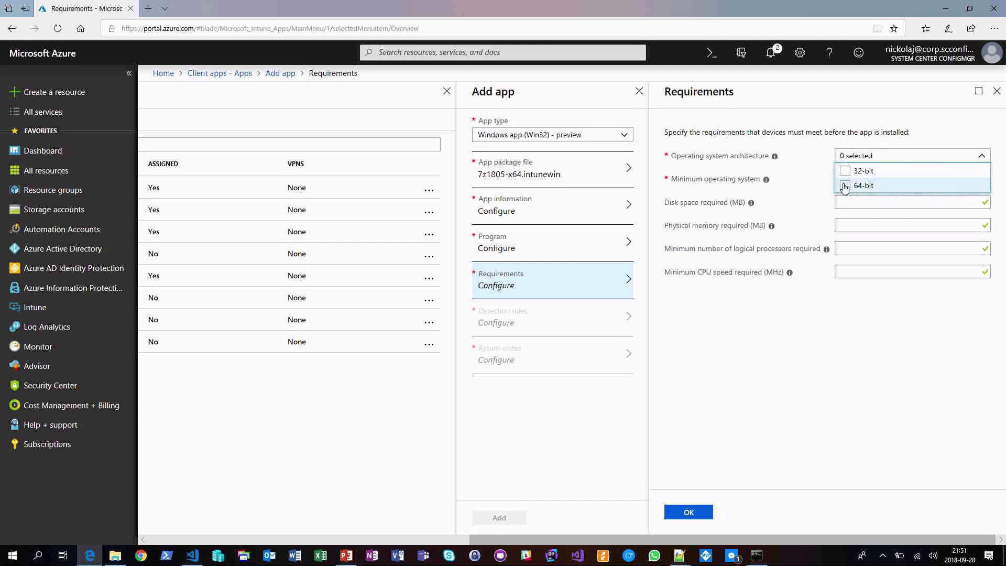
{"action": "left_click", "coordinate": [821, 183]}
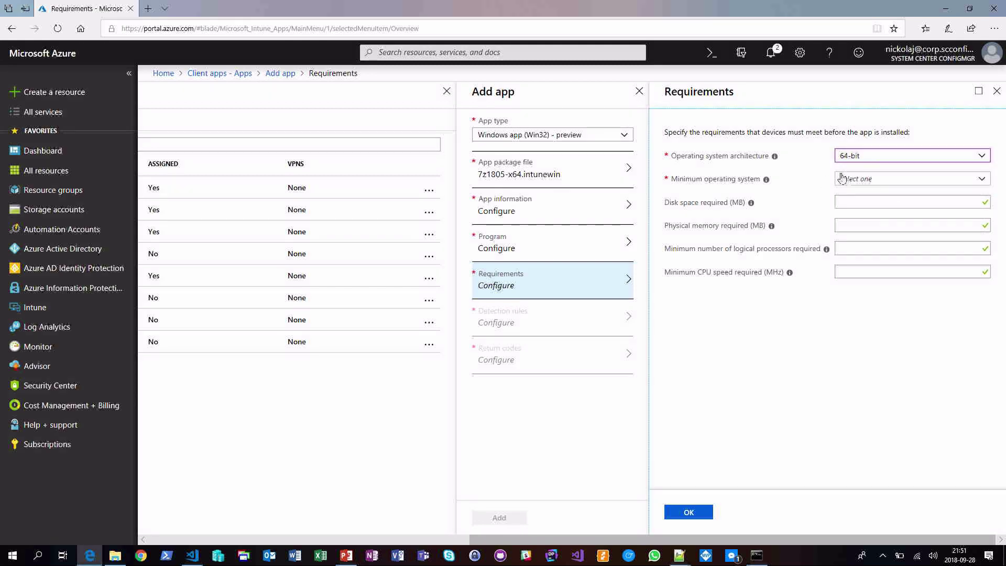
{"action": "left_click", "coordinate": [860, 179]}
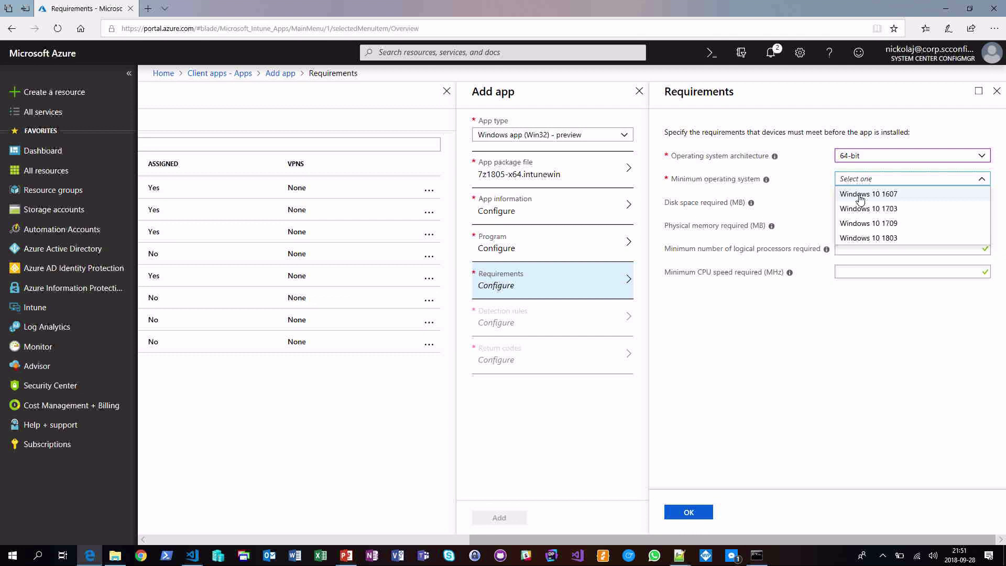
{"action": "left_click", "coordinate": [860, 195]}
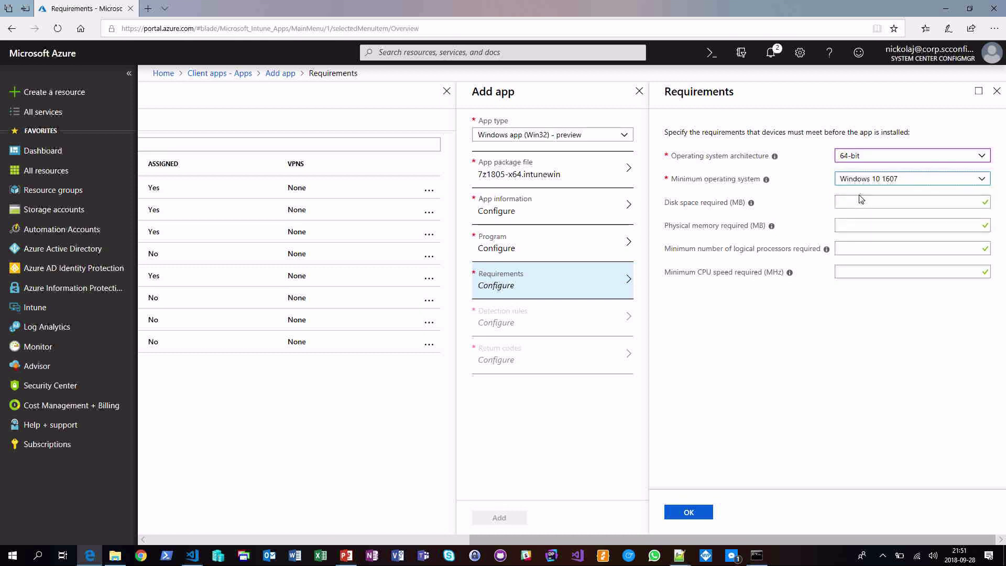
{"action": "left_click", "coordinate": [809, 210]}
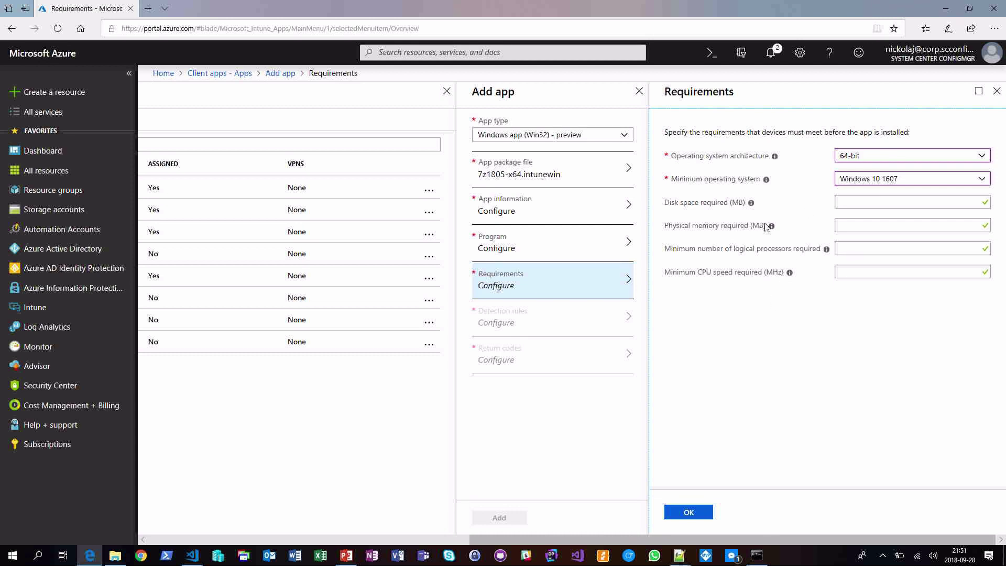
{"action": "mouse_move", "coordinate": [752, 204]}
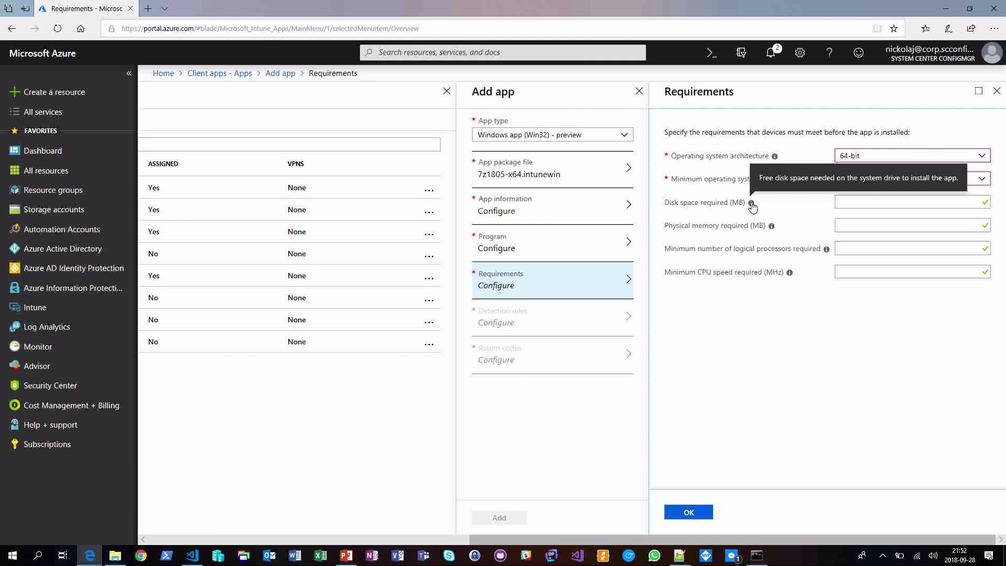
{"action": "left_click", "coordinate": [863, 202]}
{"action": "type", "text": "100"}
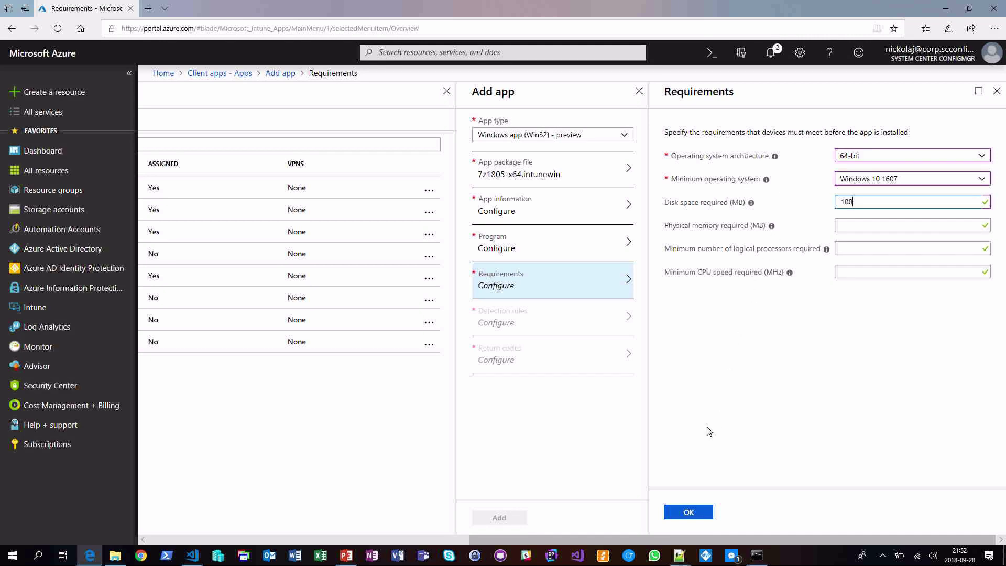
{"action": "left_click", "coordinate": [681, 513]}
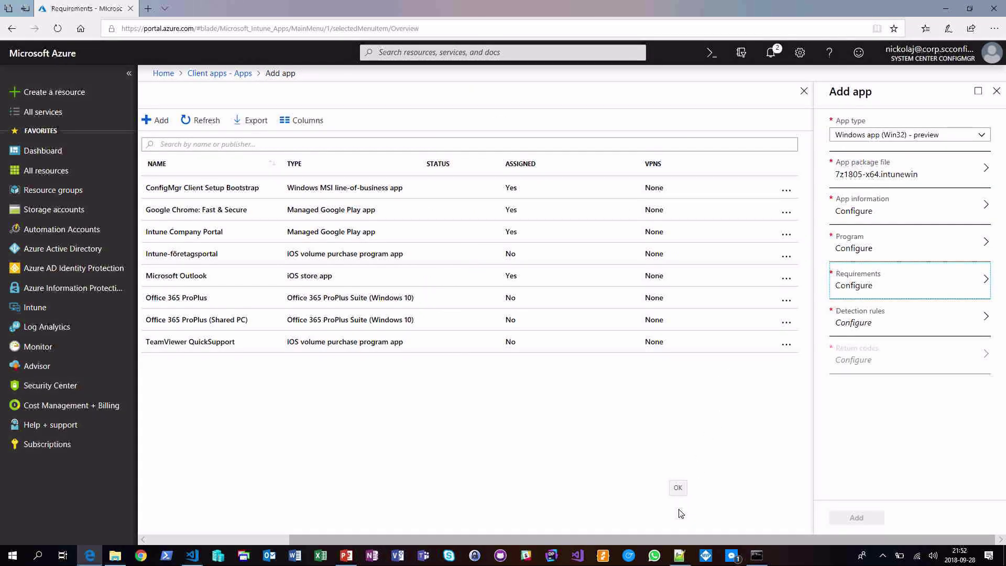
Set the detection rules format to Manually configure and add a new rule
{"action": "left_click", "coordinate": [883, 320]}
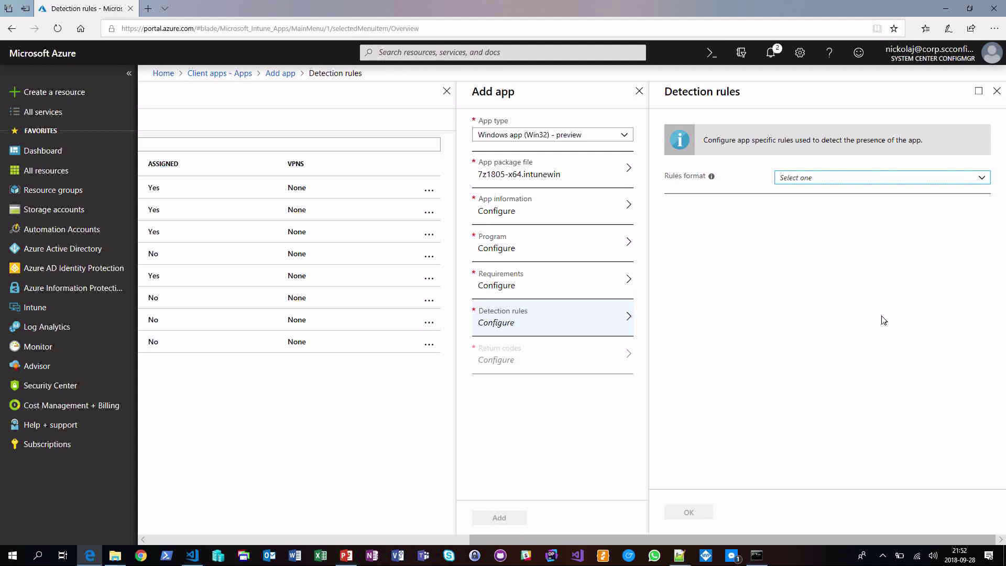
{"action": "left_click", "coordinate": [835, 180]}
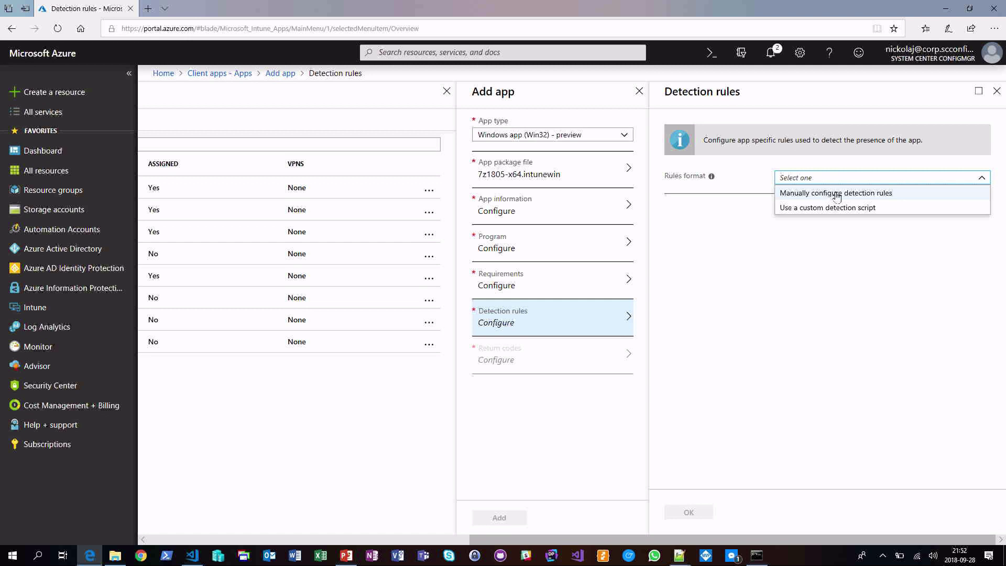
{"action": "left_click", "coordinate": [844, 195]}
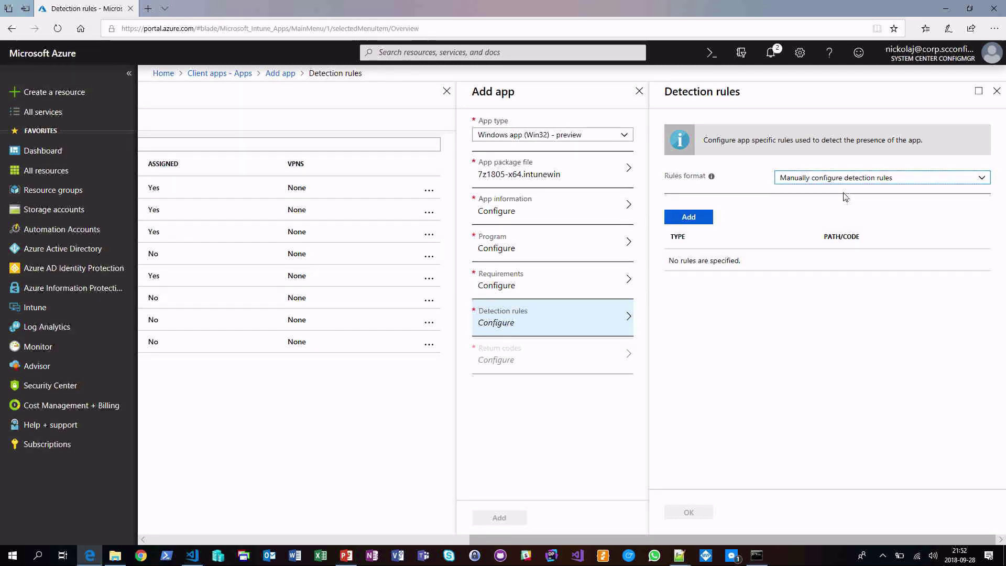
{"action": "left_click", "coordinate": [690, 217]}
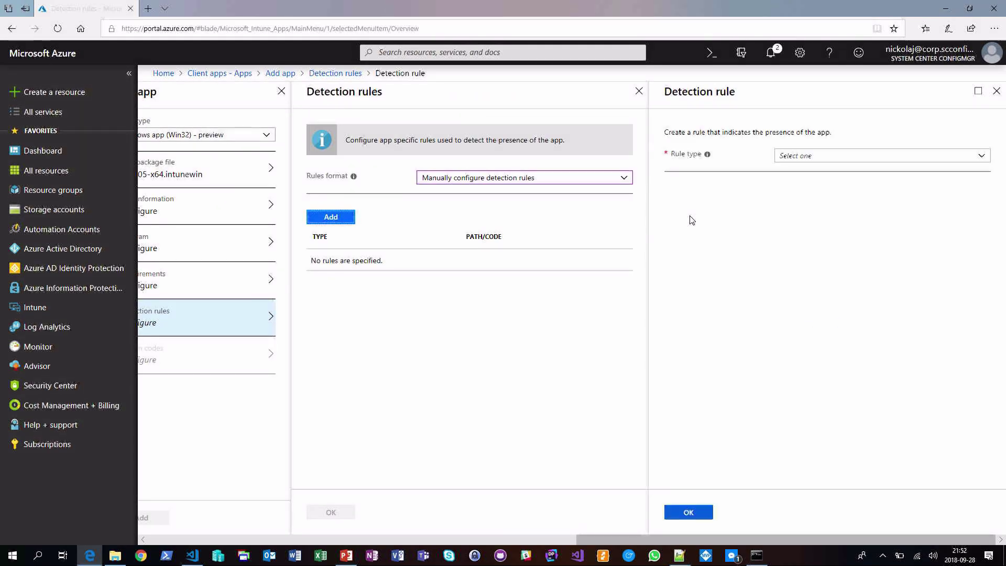
Create an MSI product-code rule with version check off and save the detection rules
{"action": "left_click", "coordinate": [798, 158]}
{"action": "left_click", "coordinate": [796, 174]}
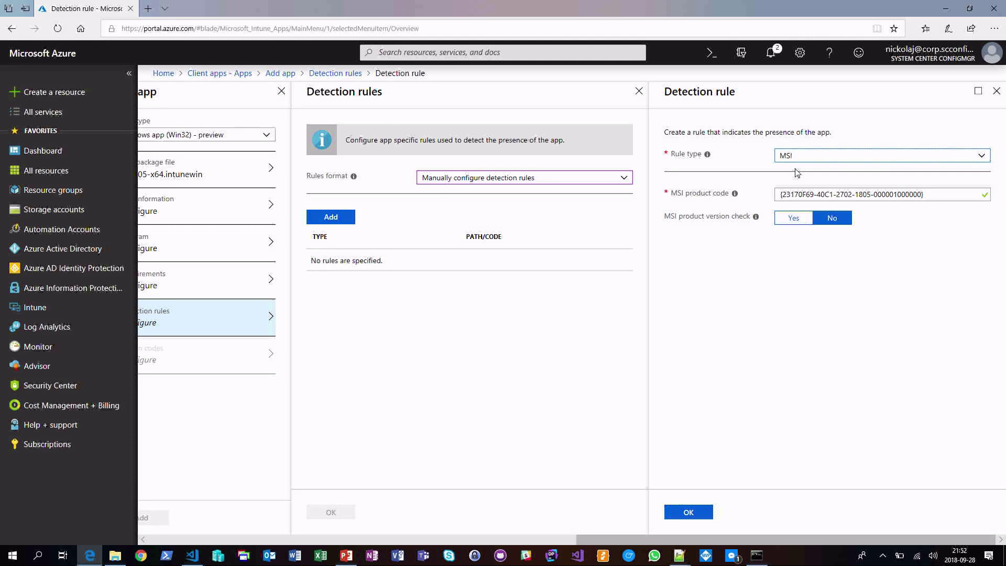
{"action": "left_click_drag", "start_coordinate": [933, 194], "coordinate": [761, 198]}
{"action": "left_click", "coordinate": [755, 198]}
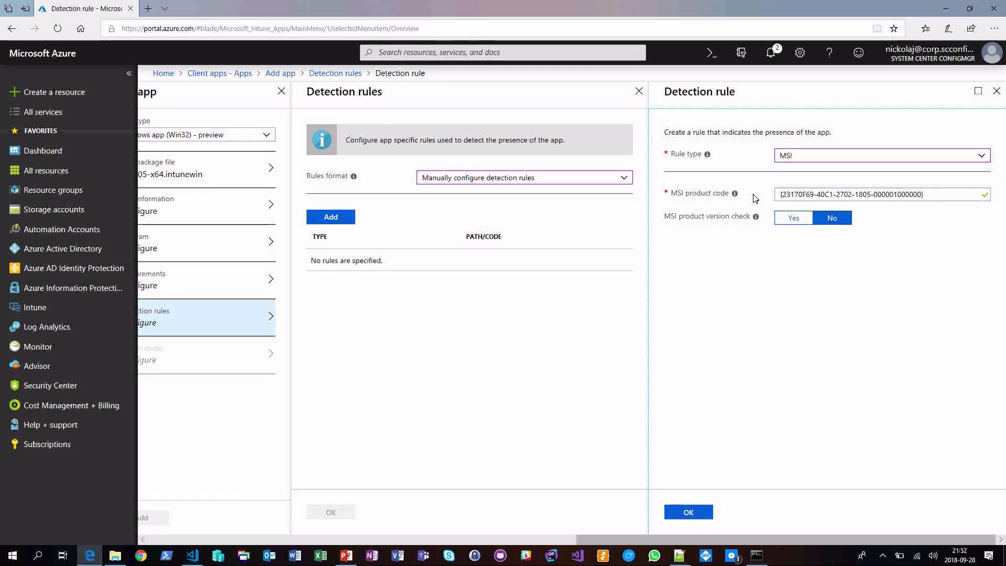
{"action": "left_click", "coordinate": [787, 219]}
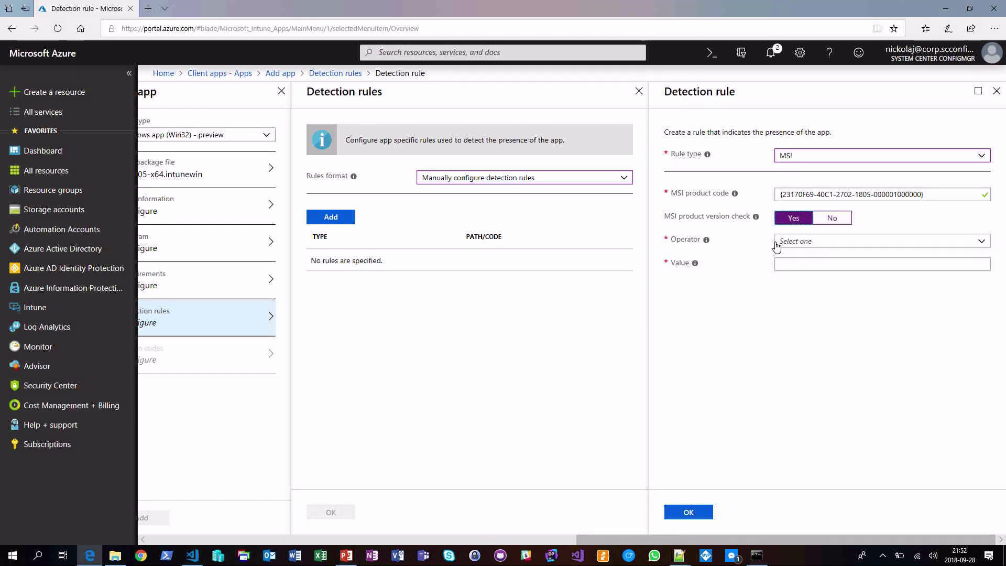
{"action": "left_click", "coordinate": [834, 219]}
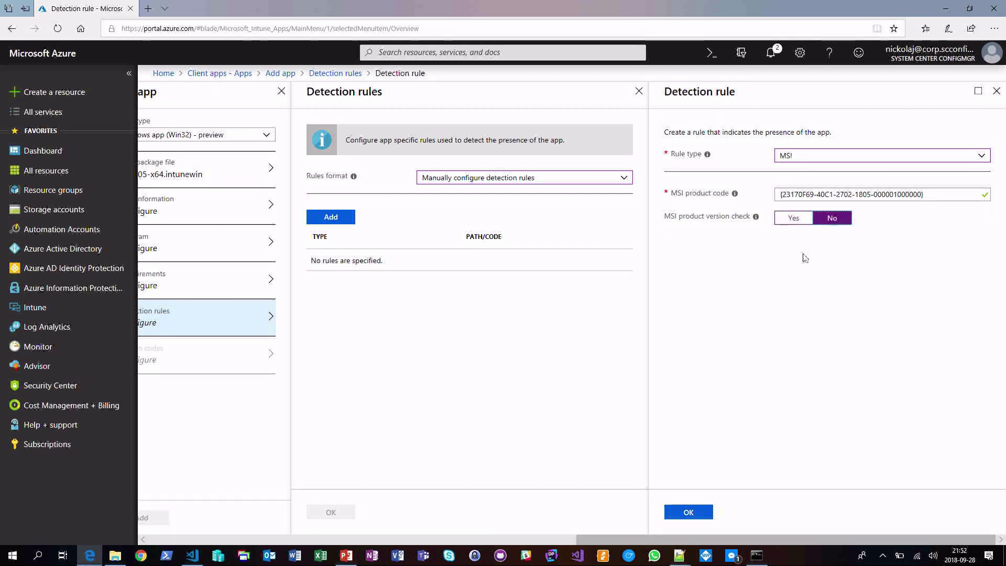
{"action": "left_click", "coordinate": [679, 514]}
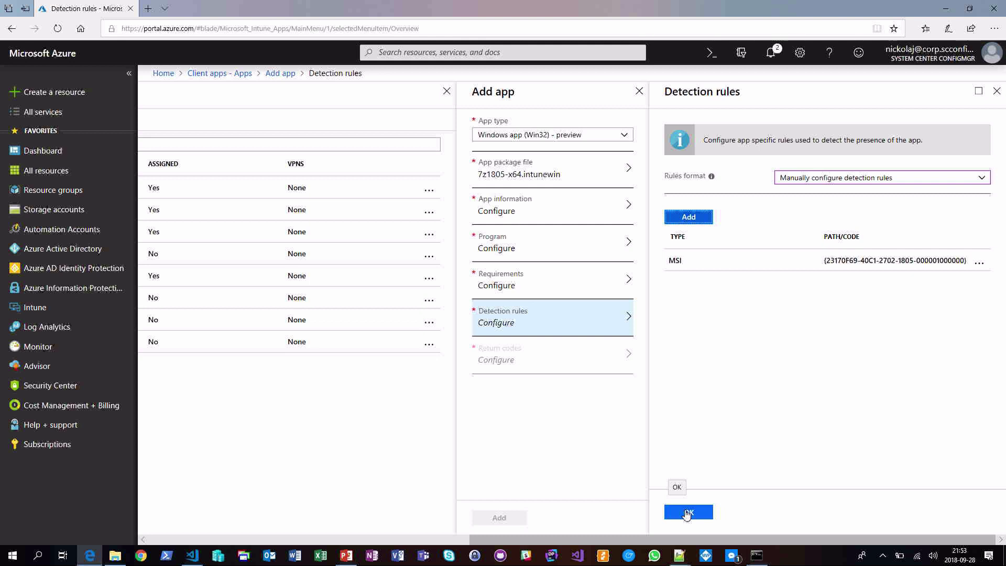
{"action": "left_click", "coordinate": [688, 513]}
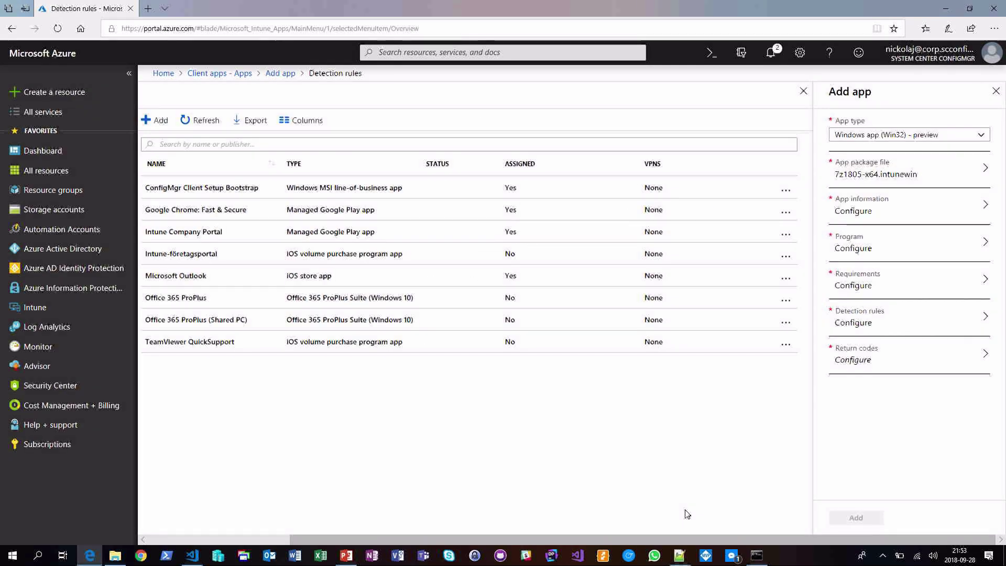
Open the return codes and edit the first code's value, leaving it at 0
{"action": "left_click", "coordinate": [890, 355]}
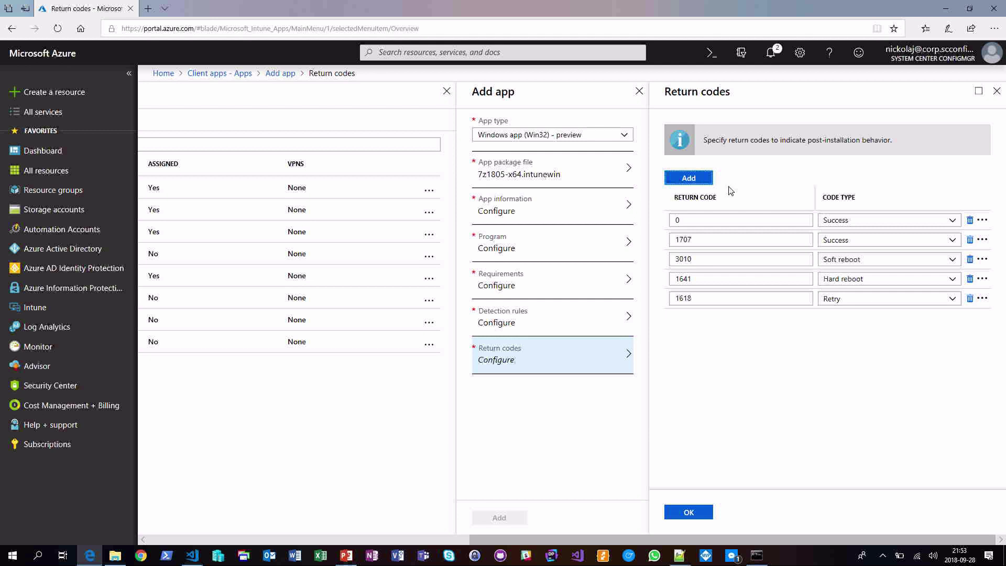
{"action": "left_click", "coordinate": [731, 219]}
{"action": "key", "text": "BackSpace"}
{"action": "type", "text": "1"}
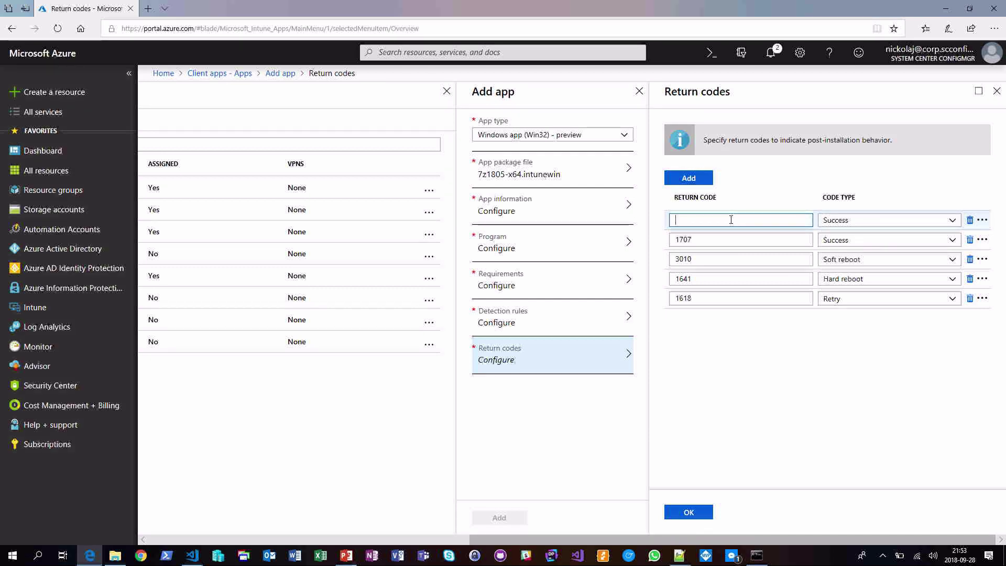
{"action": "key", "text": "BackSpace"}
{"action": "type", "text": "0"}
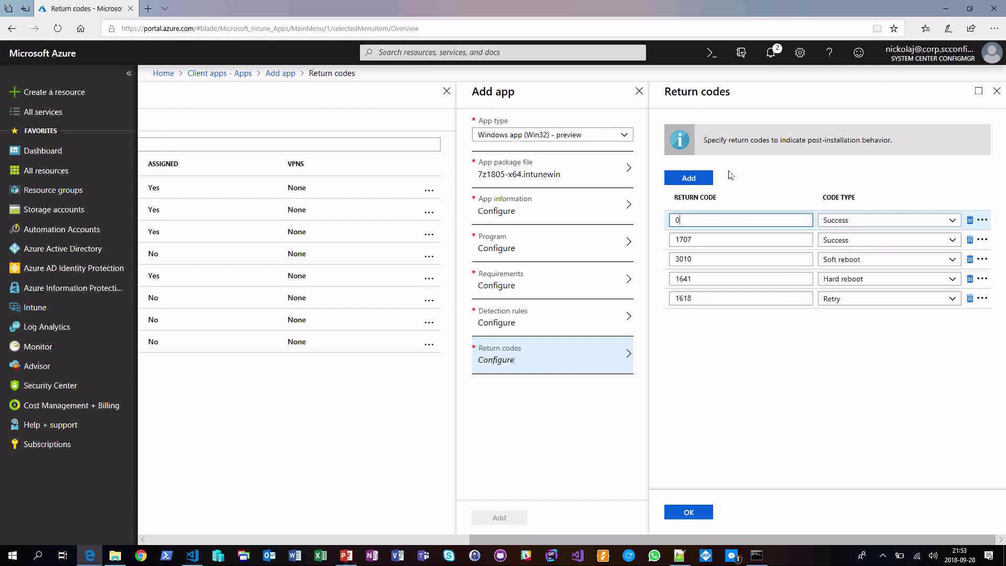
Add return code 1337 with code type Failed and confirm the return codes
{"action": "left_click", "coordinate": [697, 179]}
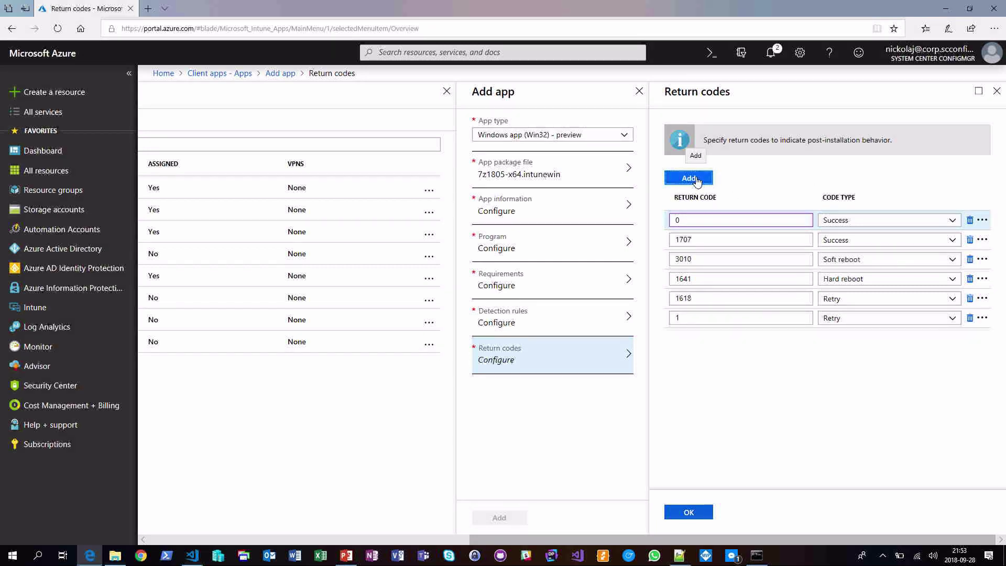
{"action": "left_click", "coordinate": [698, 321]}
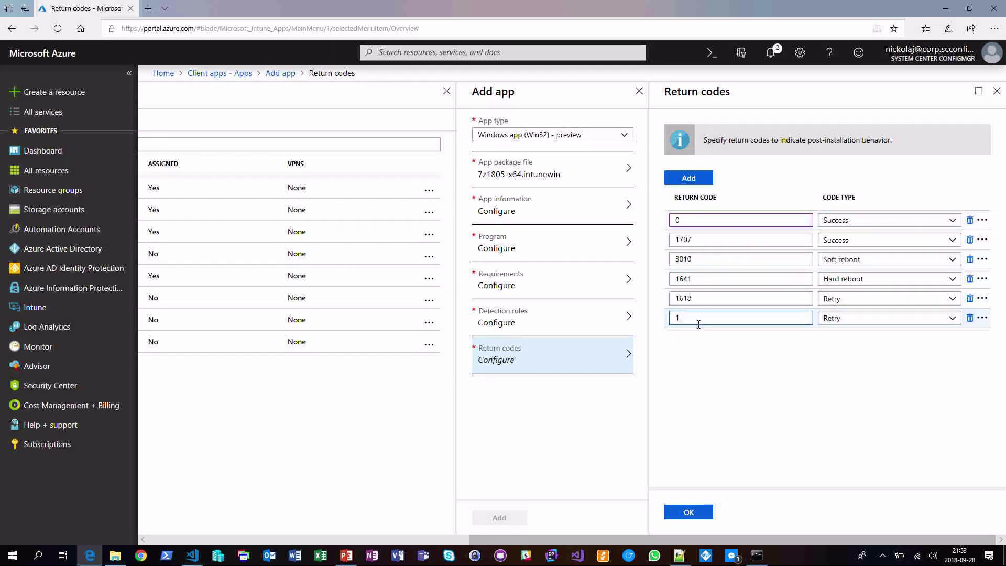
{"action": "type", "text": "337"}
{"action": "left_click", "coordinate": [874, 320]}
{"action": "left_click", "coordinate": [865, 333]}
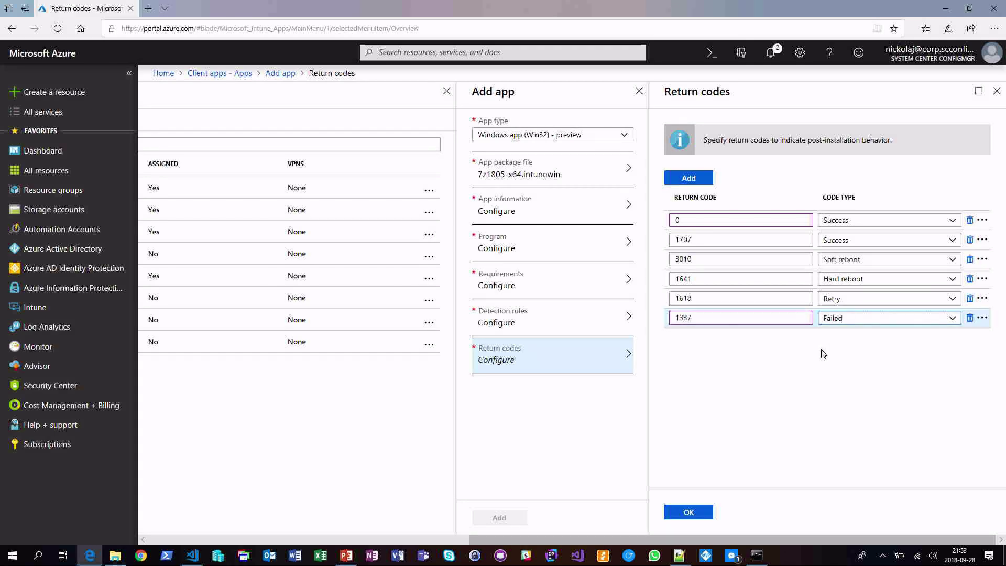
{"action": "left_click", "coordinate": [687, 511]}
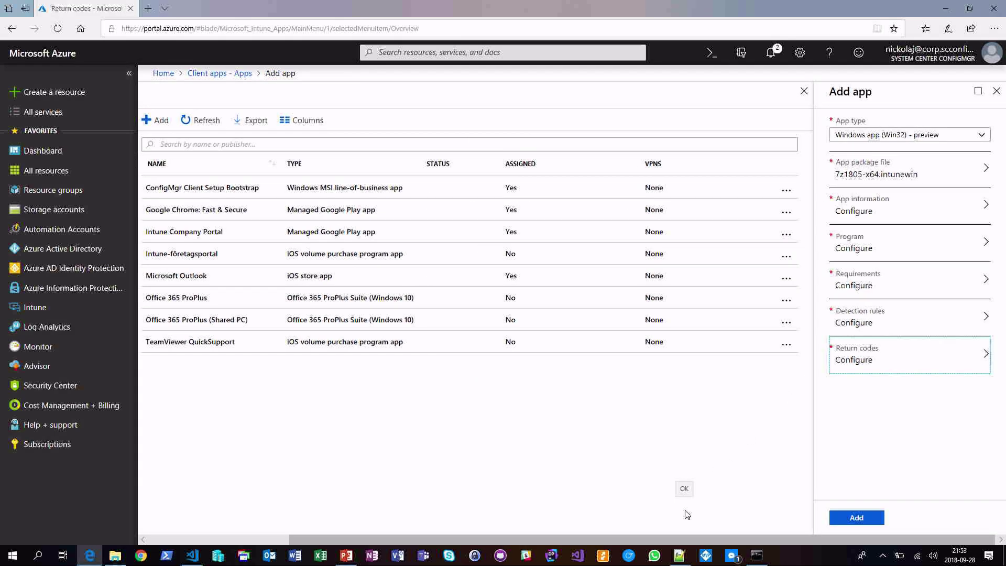
Create the 7-Zip 18.05 (x64 edition) app, dismiss its notification, and refresh the Client apps list
{"action": "left_click", "coordinate": [854, 518]}
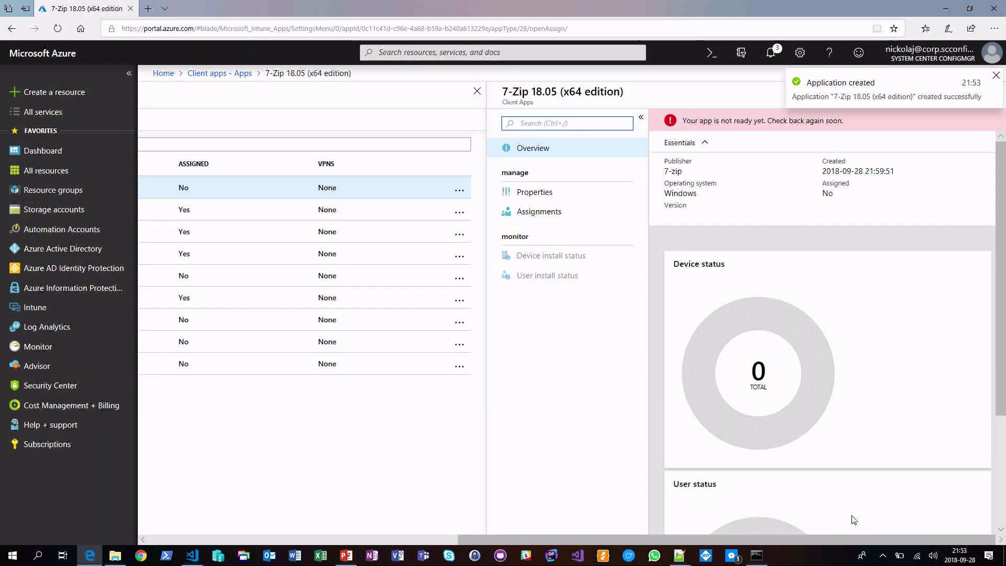
{"action": "left_click", "coordinate": [997, 76]}
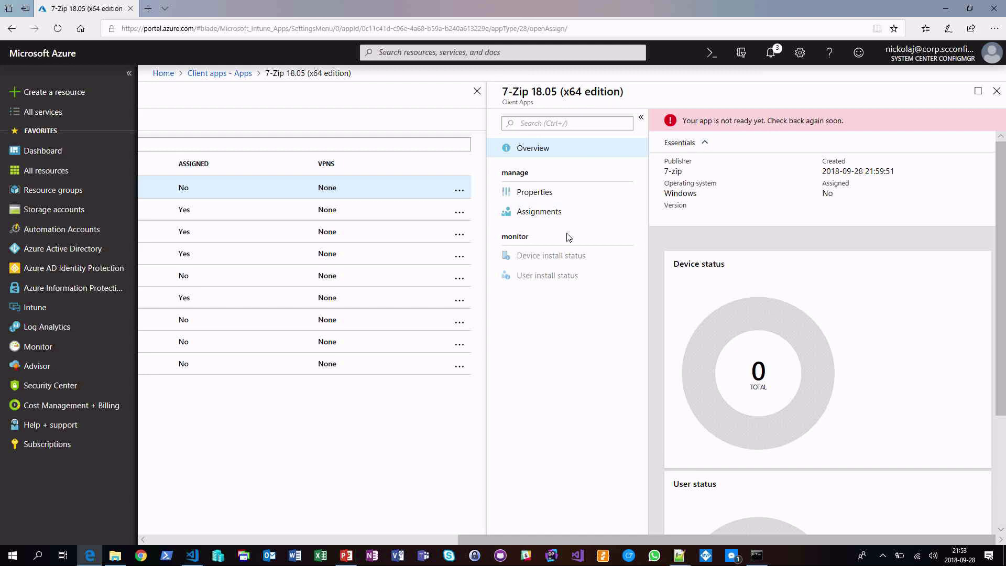
{"action": "scroll", "coordinate": [570, 238], "scroll_direction": "left", "scroll_amount": 5}
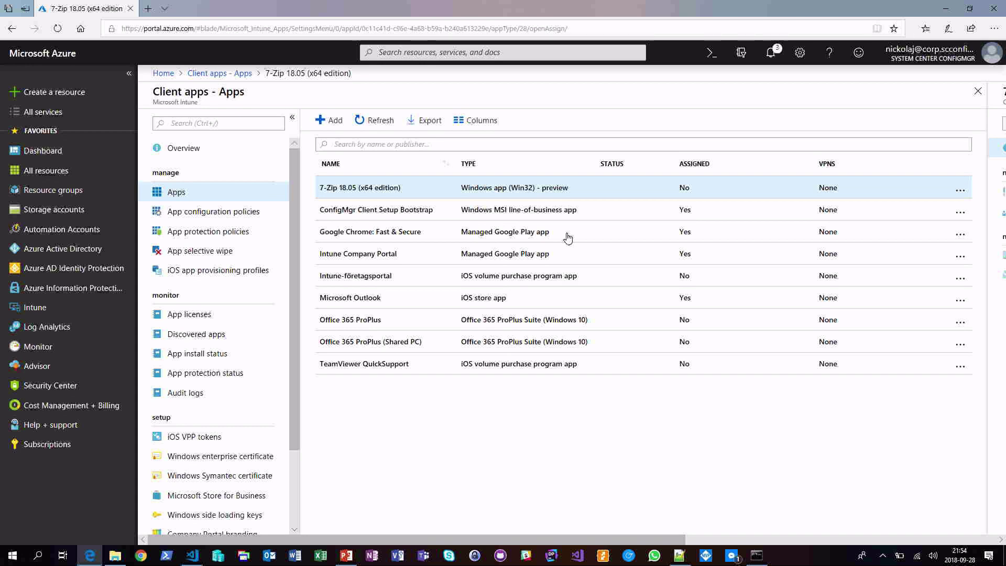
{"action": "left_click", "coordinate": [381, 122]}
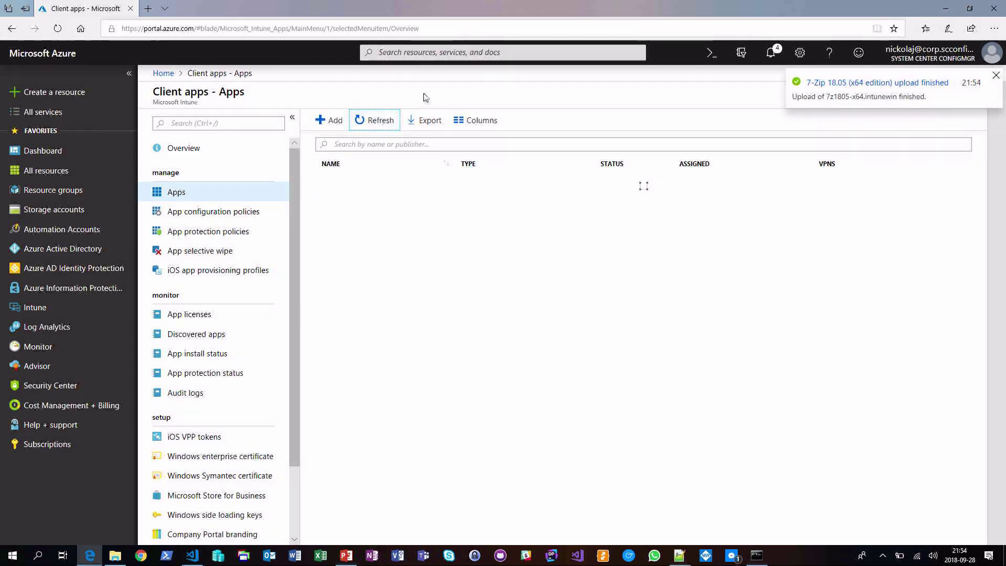